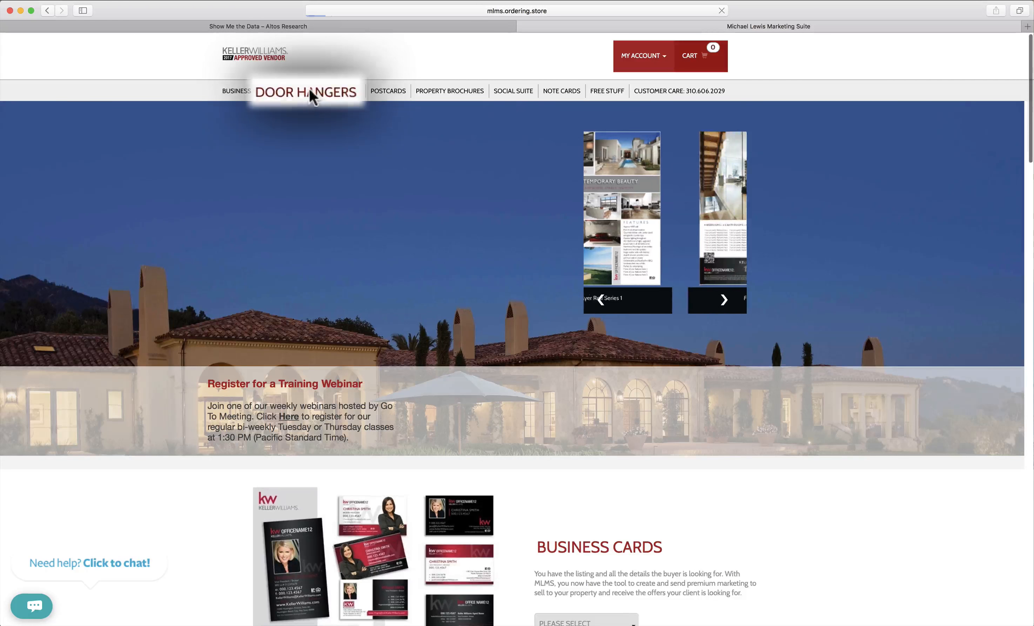
Browse the door hanger templates in the Slate Series, Info Graphics, Posh Series and Design My Own categories.
click(309, 90)
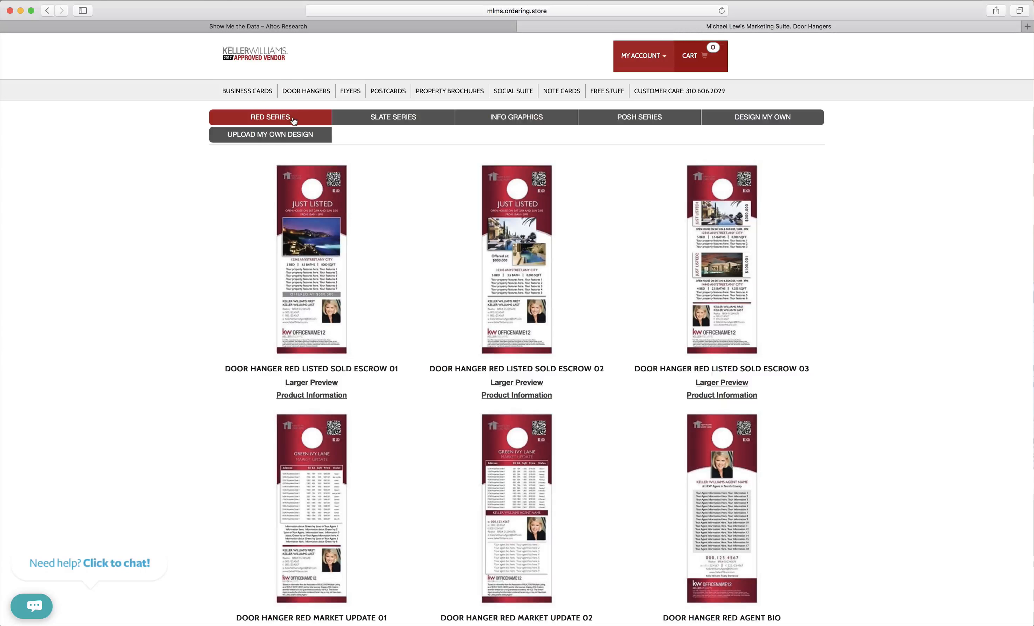
click(447, 116)
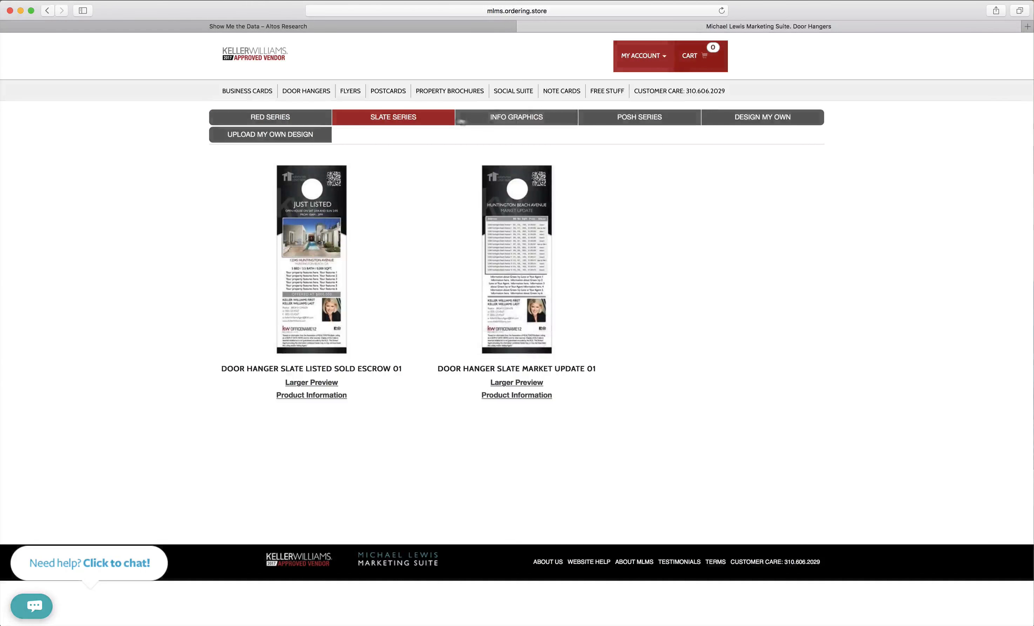
click(557, 118)
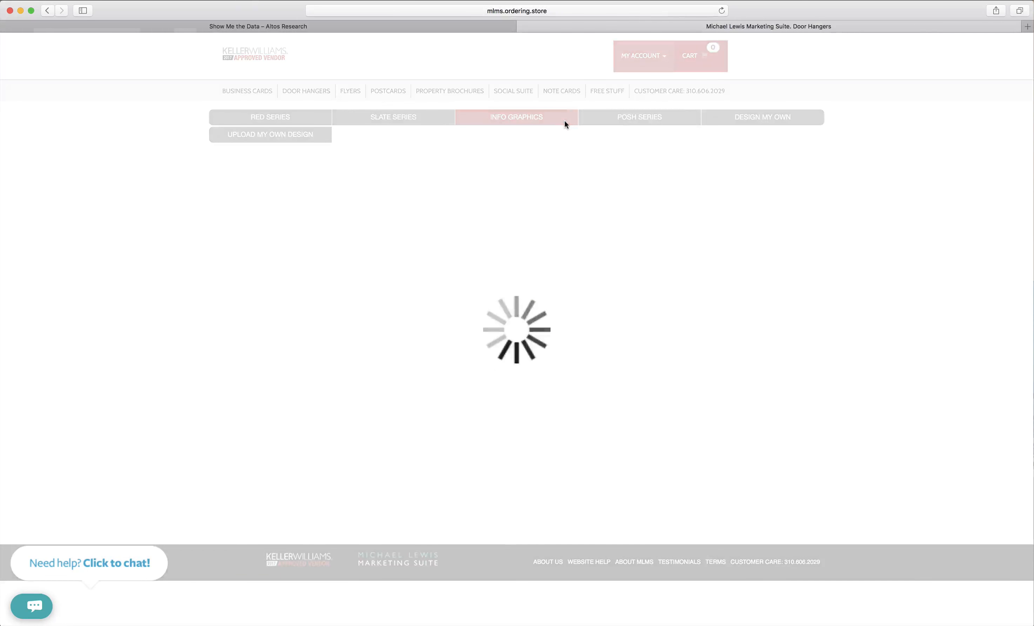
click(685, 119)
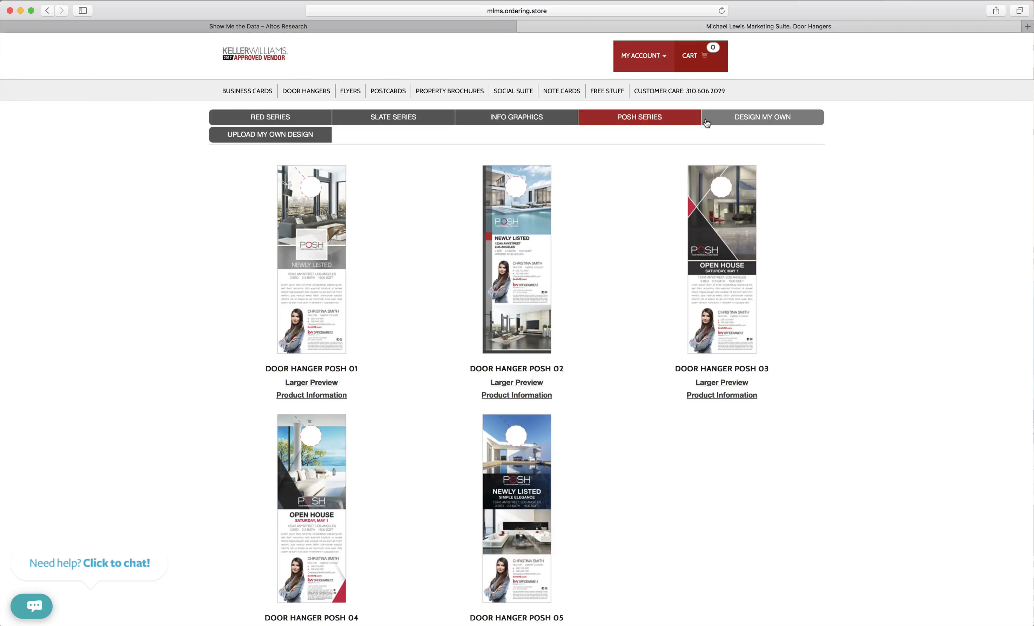
click(706, 123)
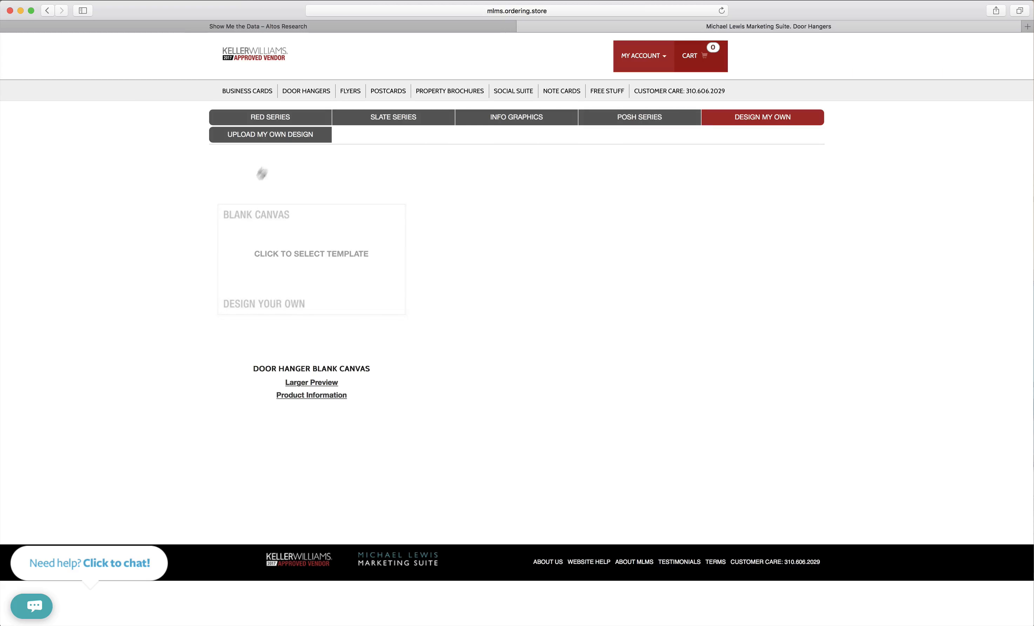
Open the Door Hanger Manual Upload Front template and examine the file requirements for the front PDF.
click(304, 134)
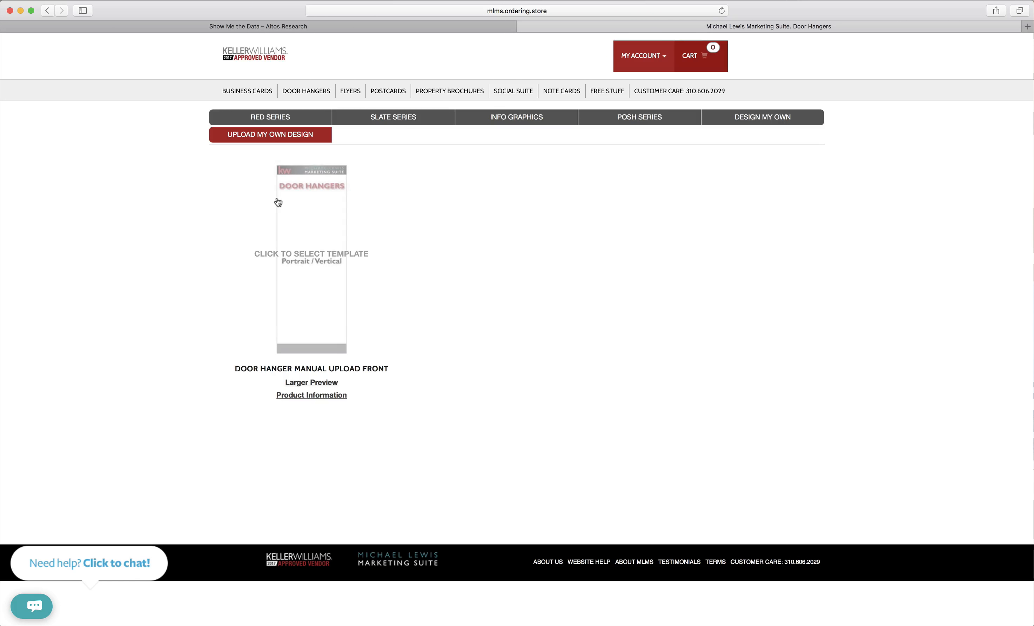
click(306, 228)
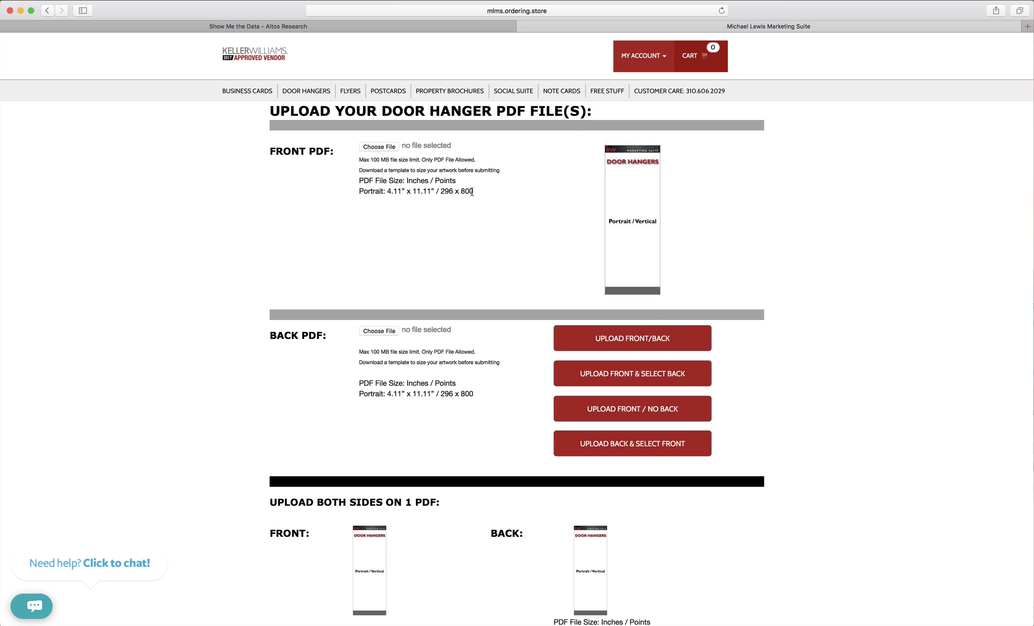
drag(471, 192, 360, 162)
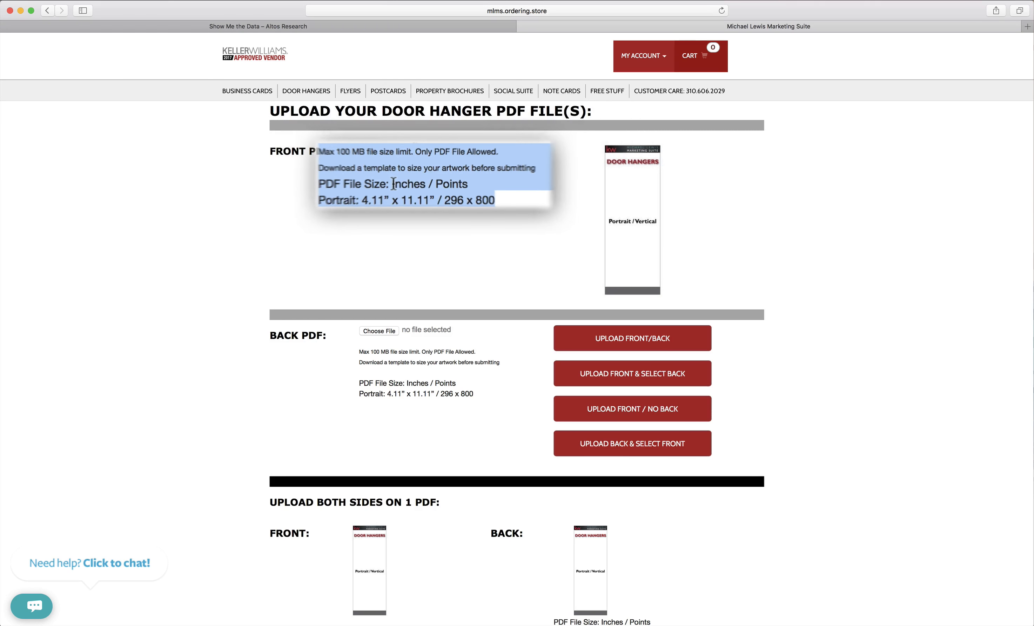
Return to the door hanger templates and view a larger preview of Door Hanger Red Listed Sold Escrow 01.
click(315, 92)
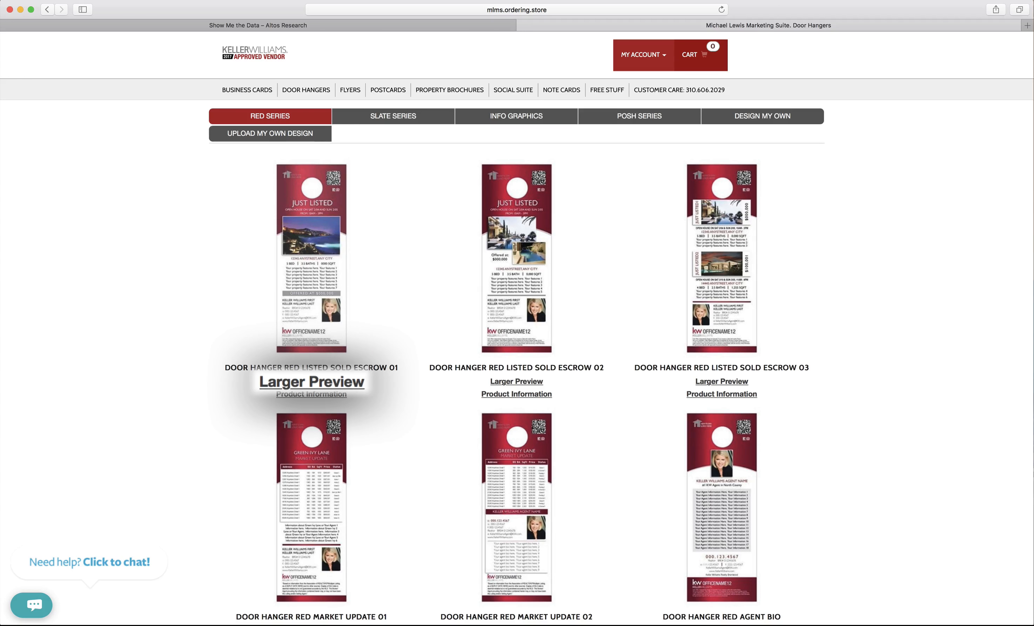
click(330, 382)
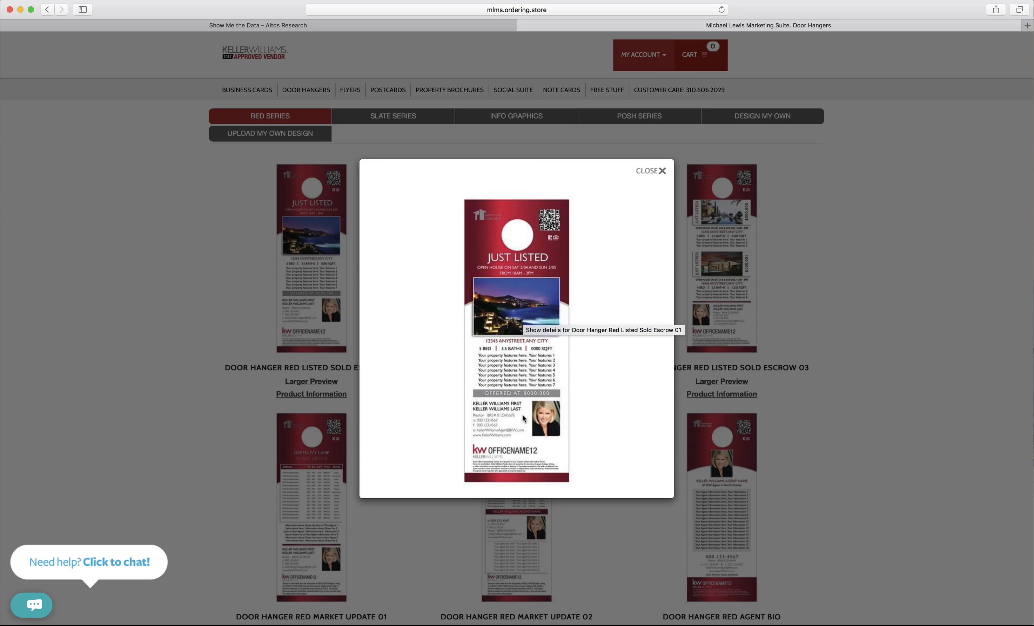
click(661, 171)
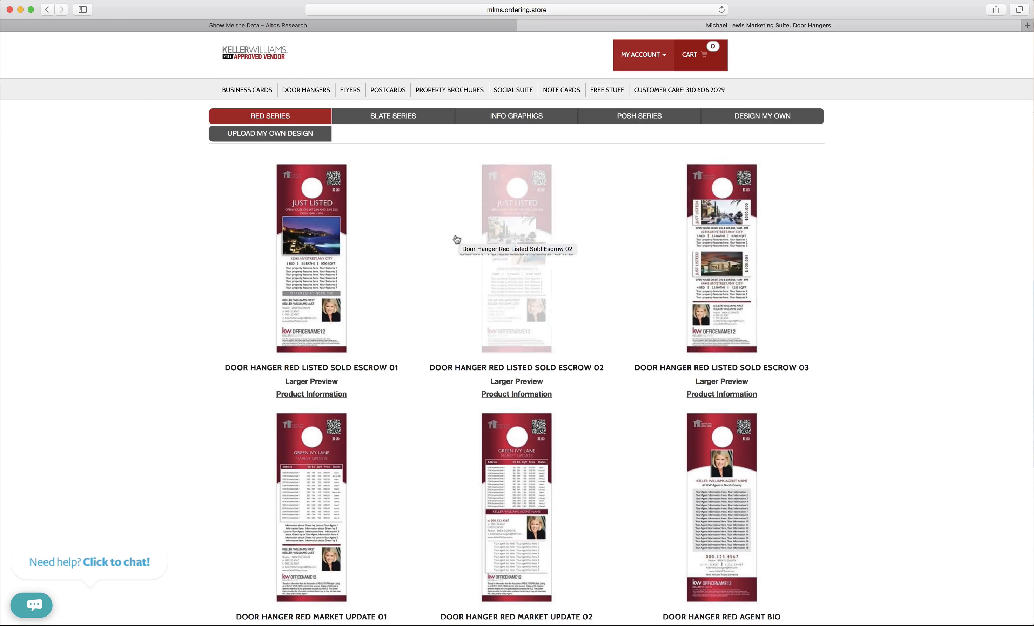
Select Door Hanger Red Listed Sold Escrow 01 as the front template and open it for editing without a back template.
click(311, 245)
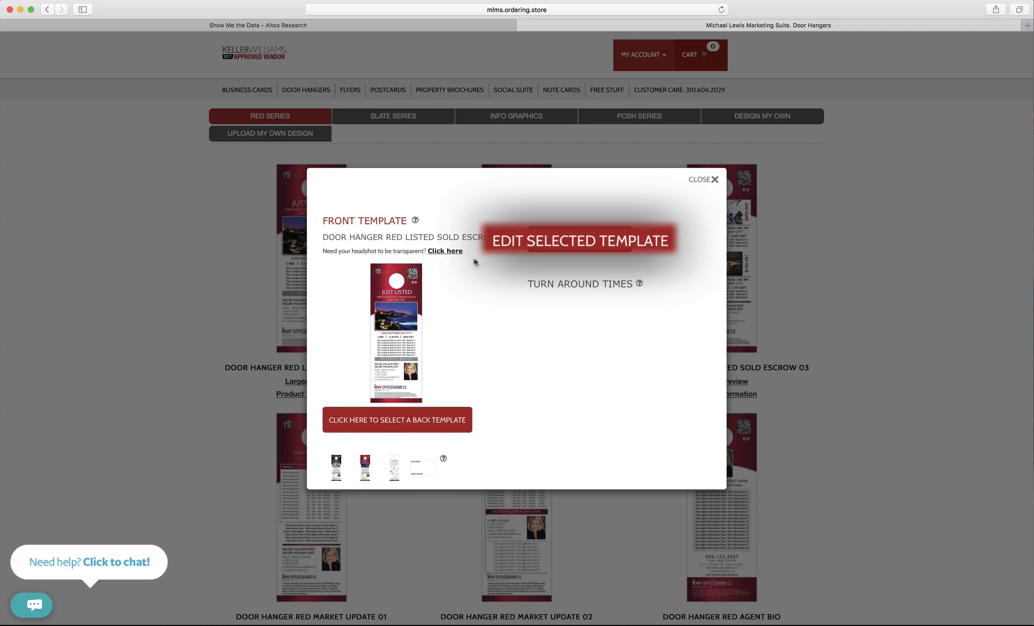
click(573, 248)
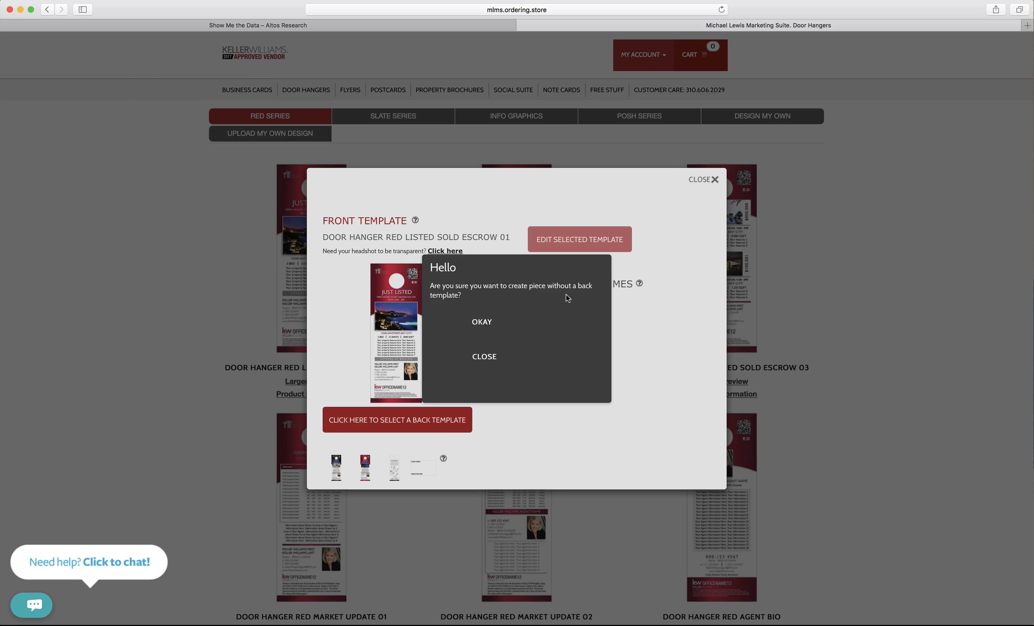
click(487, 326)
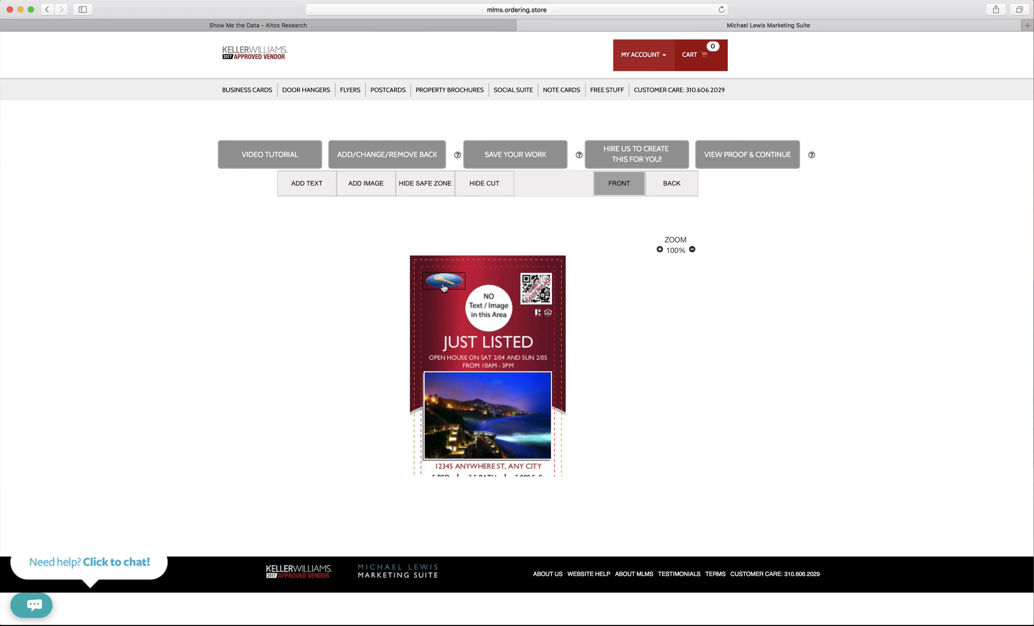
Move the logo, QR code and JUST LISTED headline outward past the safe zone line, and nudge the property photo.
drag(443, 286, 435, 281)
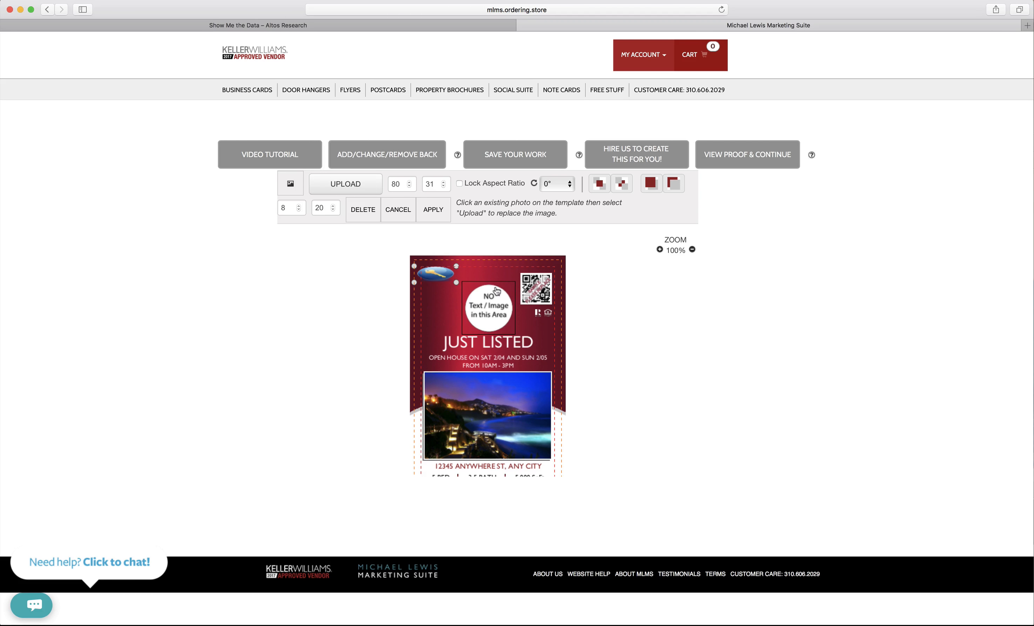
click(532, 286)
drag(532, 286, 534, 282)
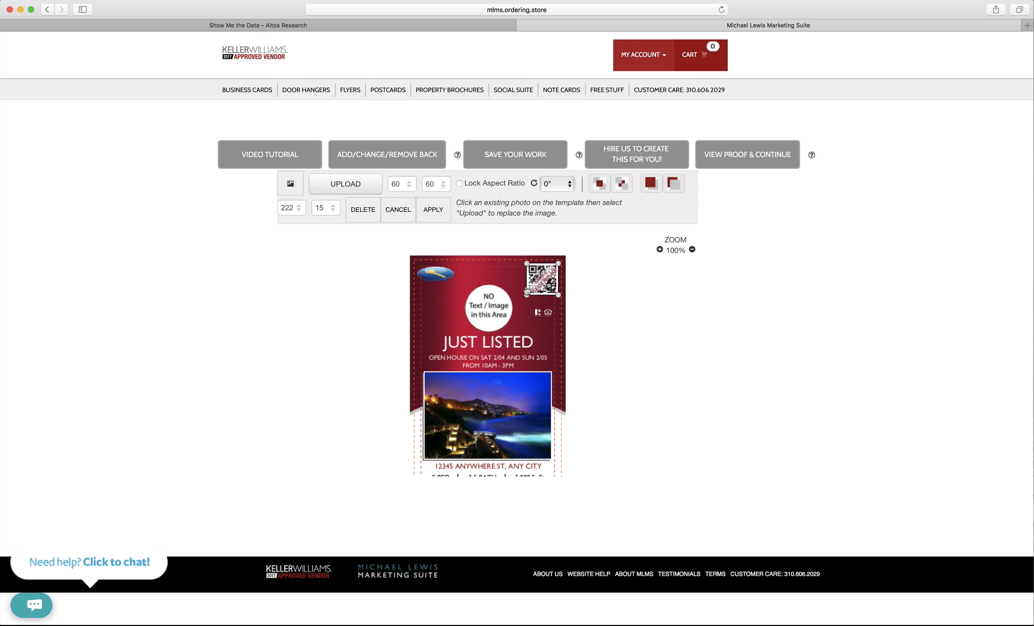
click(469, 349)
drag(469, 348, 446, 350)
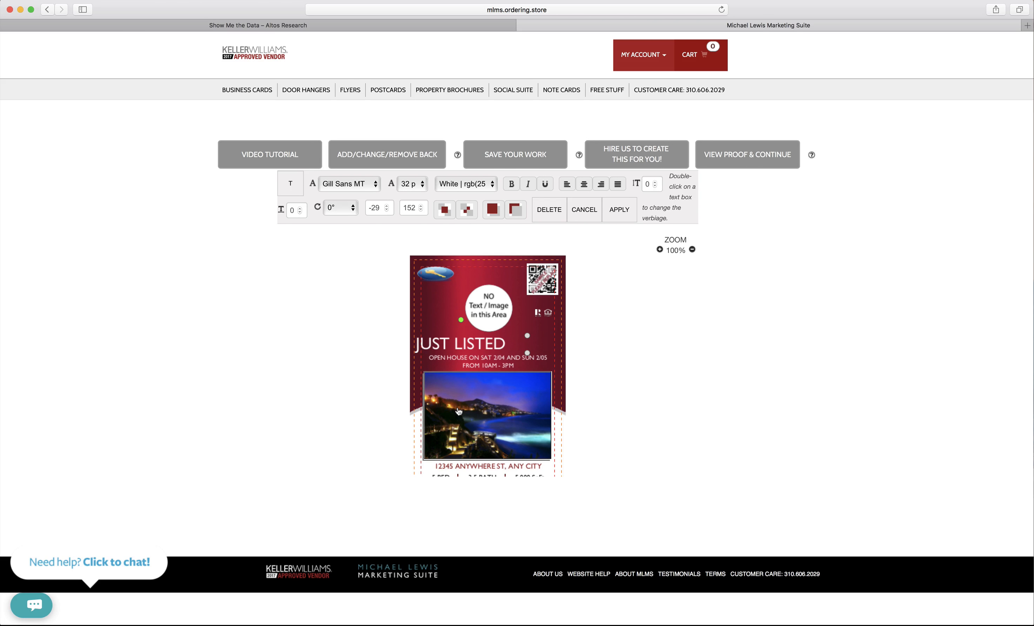
mouse_move(458, 411)
mouse_down()
mouse_move(427, 411)
mouse_move(460, 433)
mouse_up()
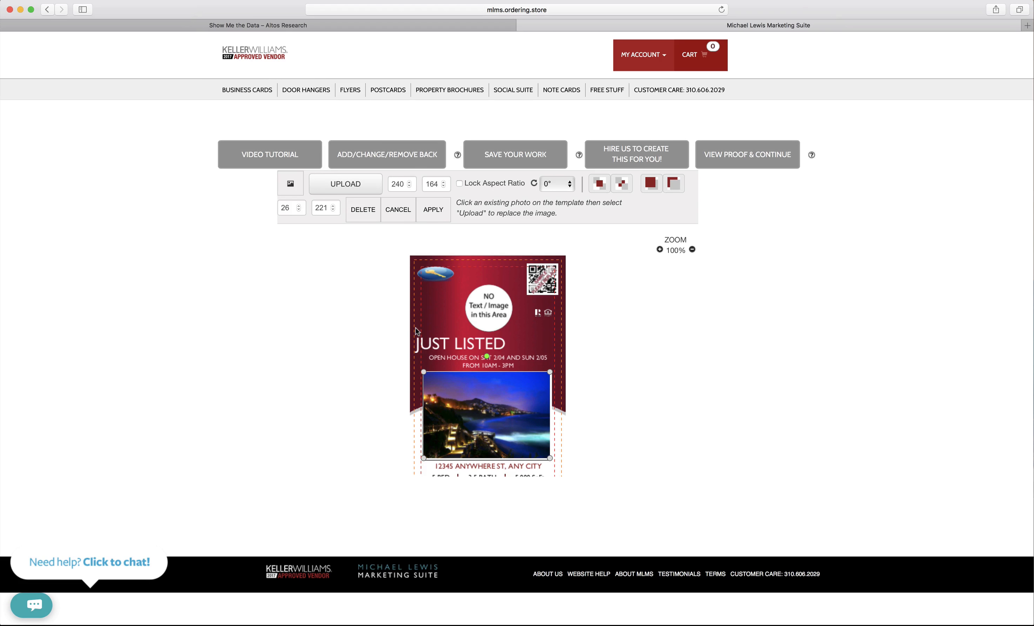
Move the JUST LISTED headline, logo and QR code back inside the safe zone and apply the placement.
drag(424, 343, 461, 346)
click(440, 286)
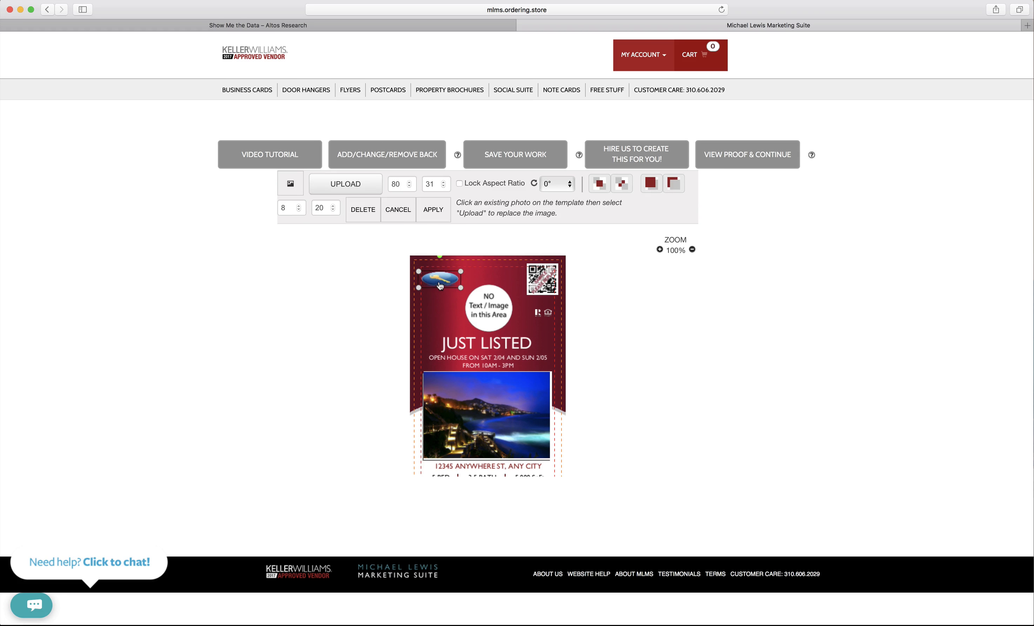
drag(538, 278, 534, 286)
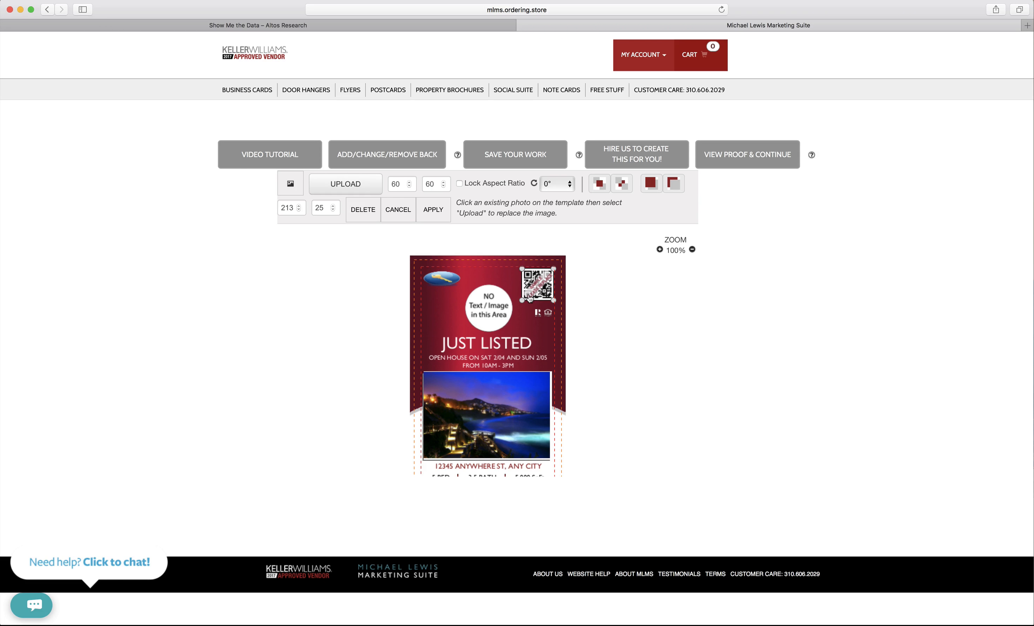
click(440, 213)
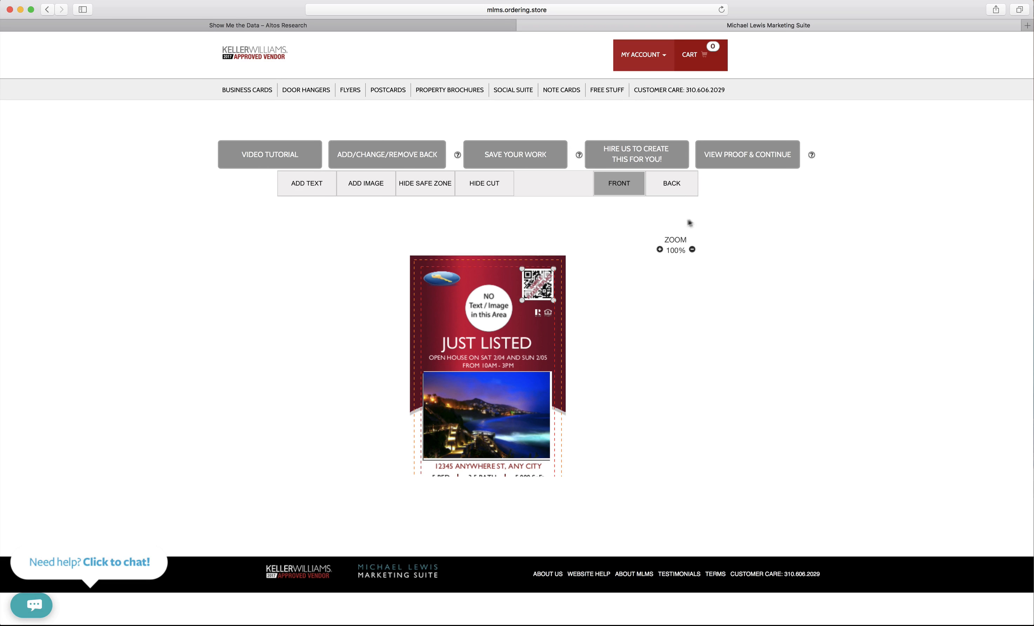
Set the JUST LISTED headline to the Galant font at 30 pt.
click(479, 349)
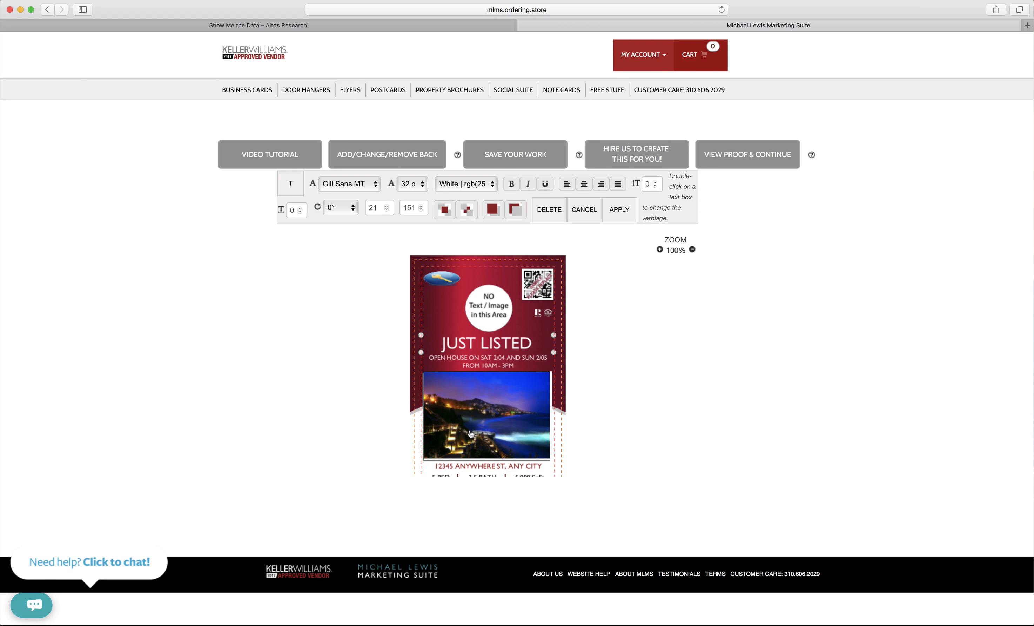
click(347, 191)
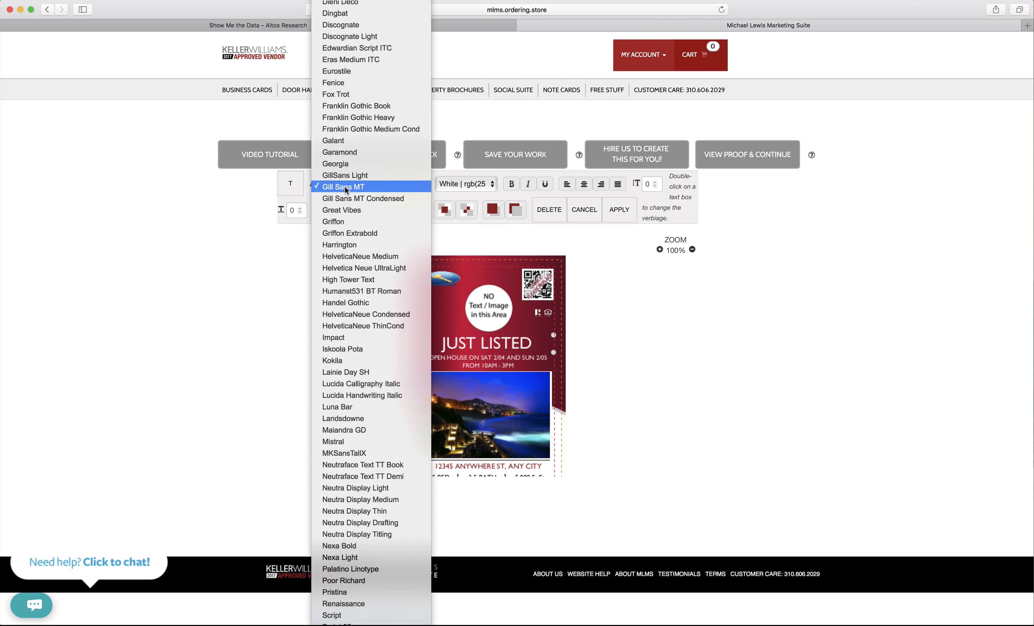
click(347, 141)
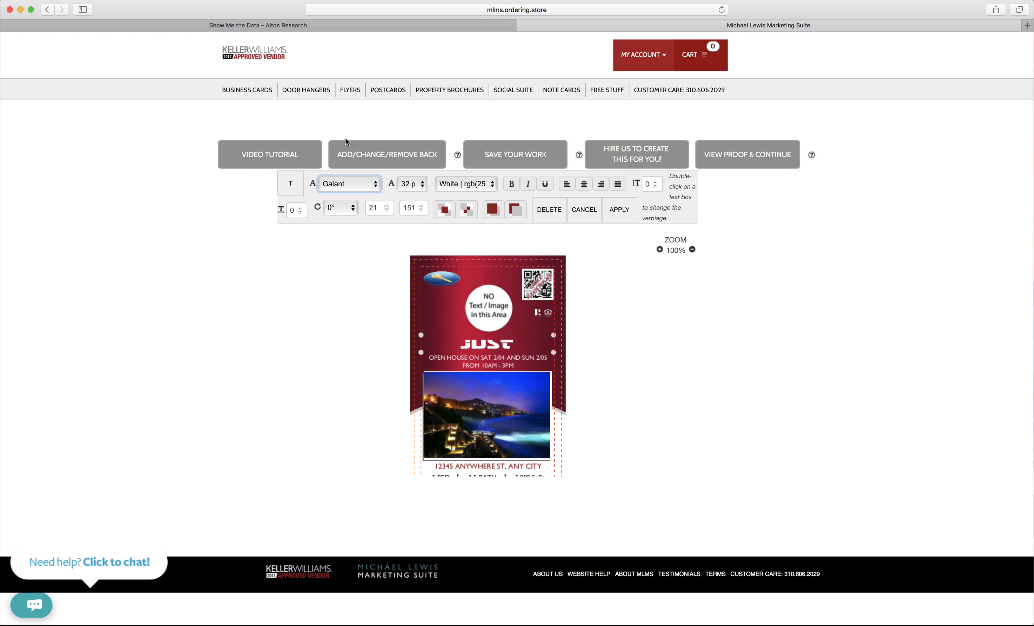
click(421, 192)
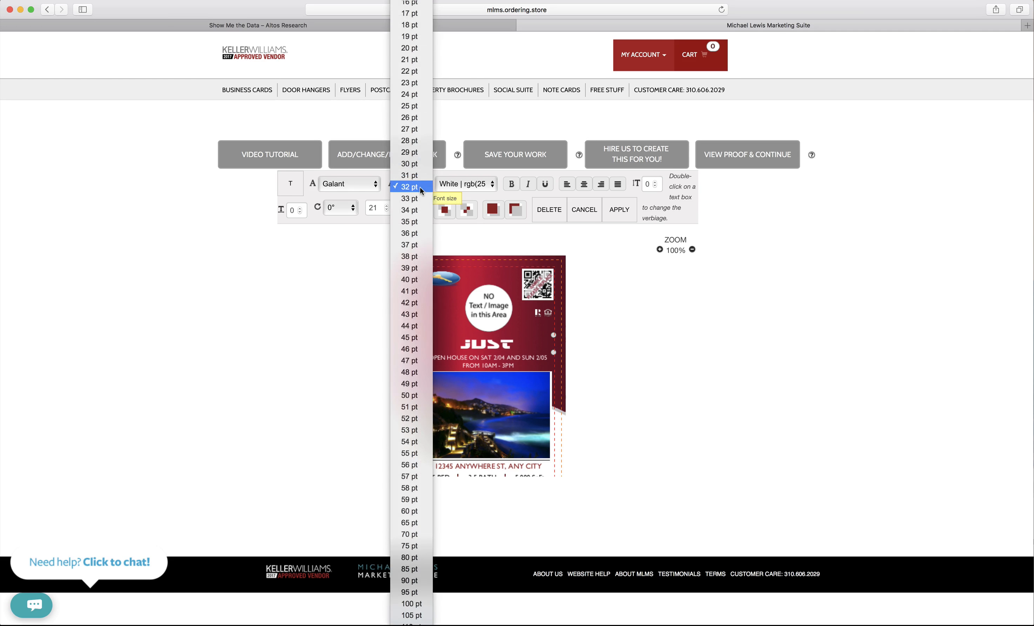
click(416, 168)
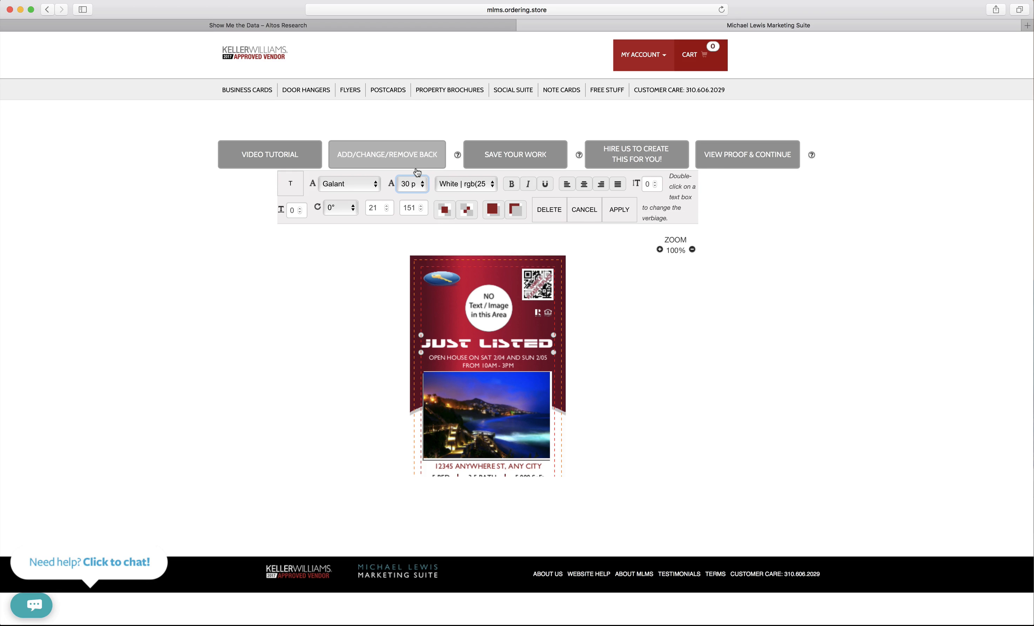
Color the JUST LISTED headline Aqua and make it italic and underlined.
click(458, 186)
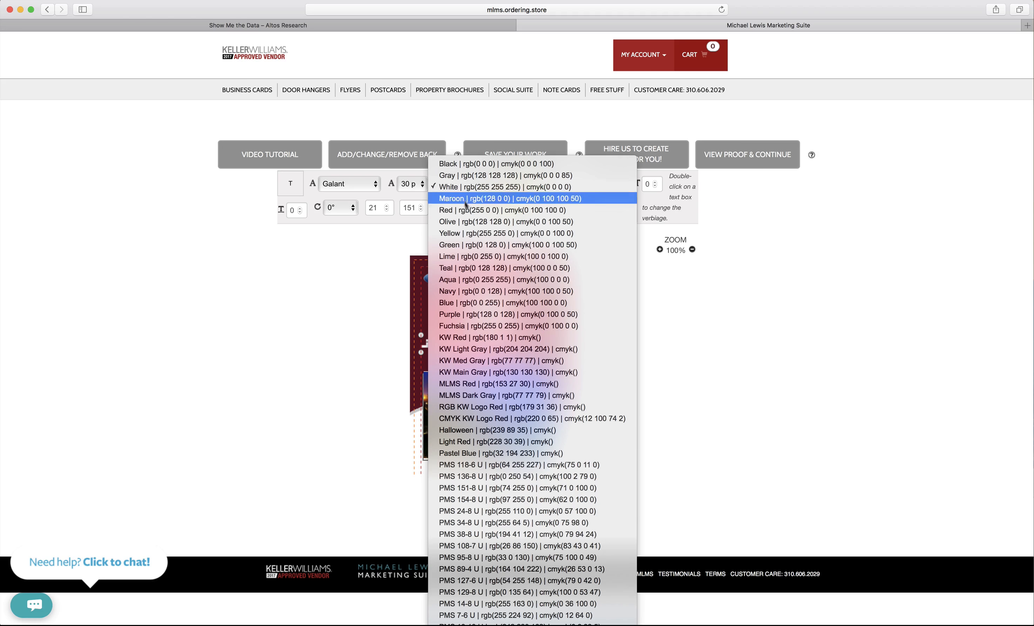
click(469, 280)
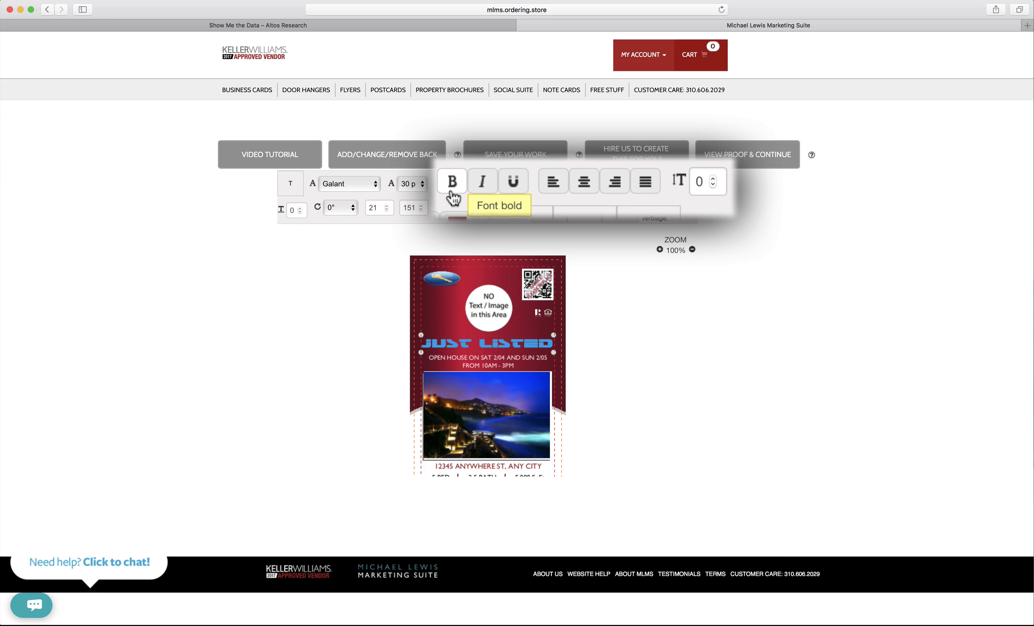
click(482, 194)
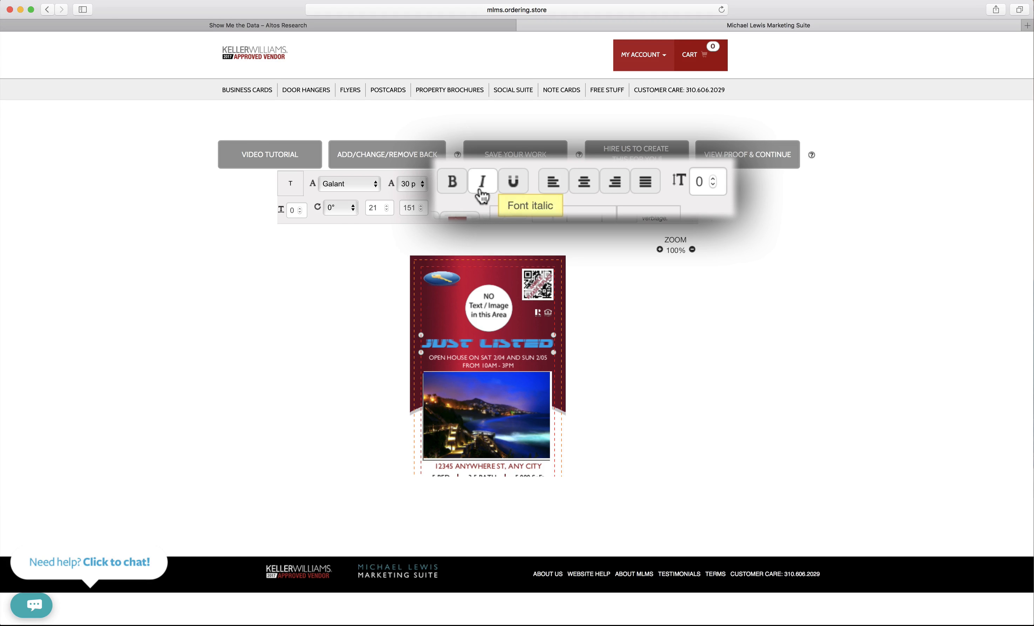
click(520, 193)
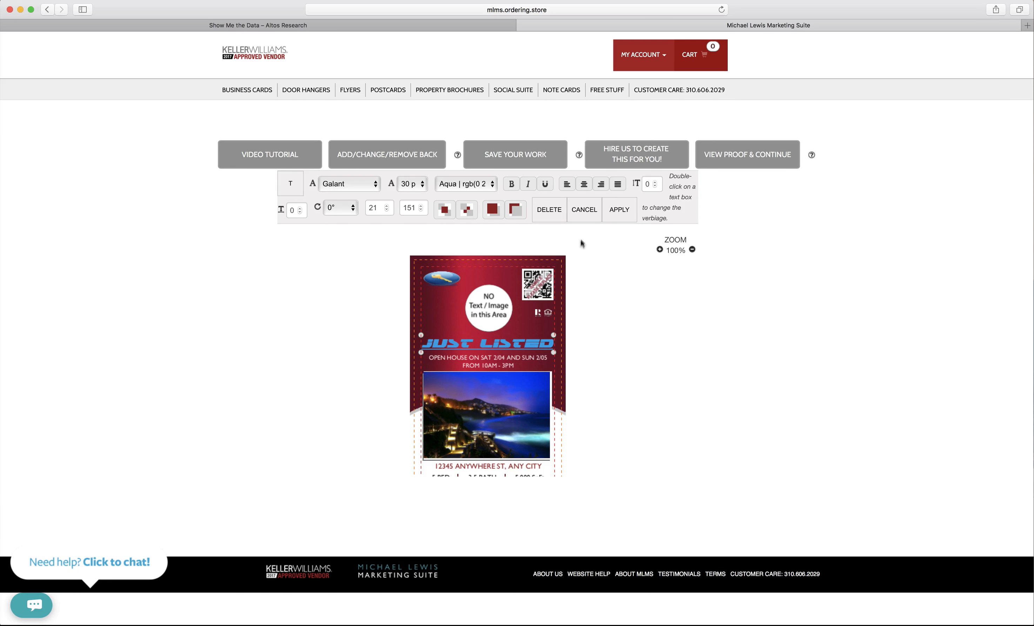
Try left alignment on the open house date and time text, and center it again.
click(486, 363)
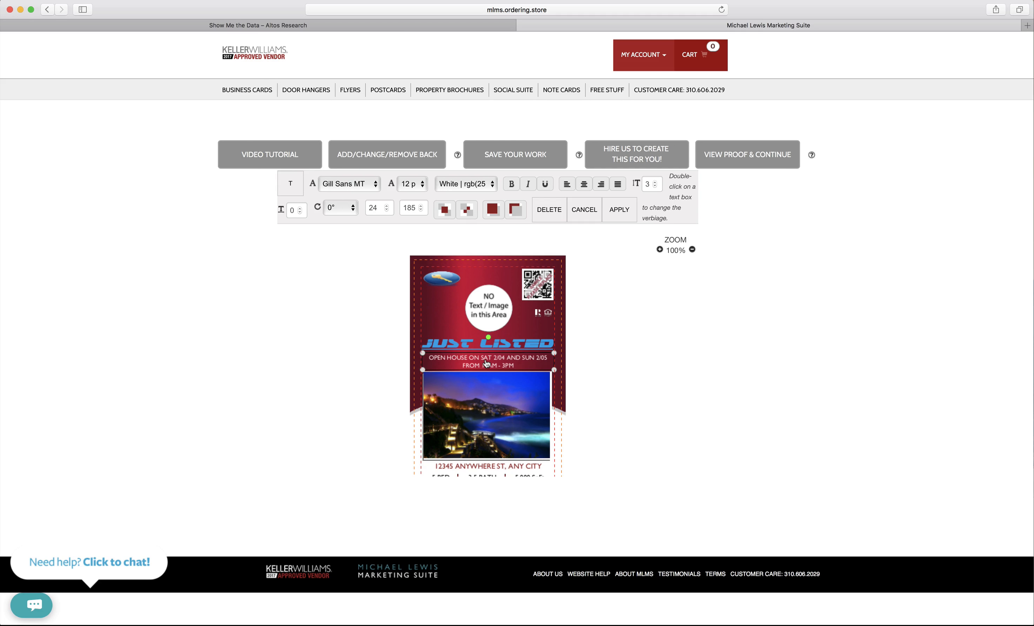
click(567, 186)
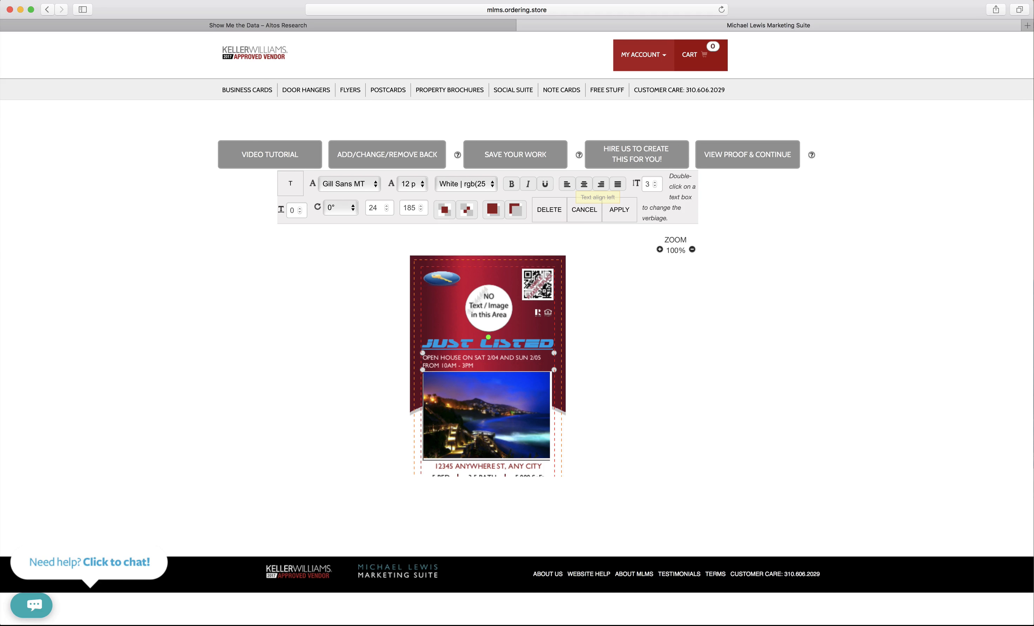
click(583, 188)
Open the text editor for the JUST LISTED headline and close it without changing the wording.
click(502, 346)
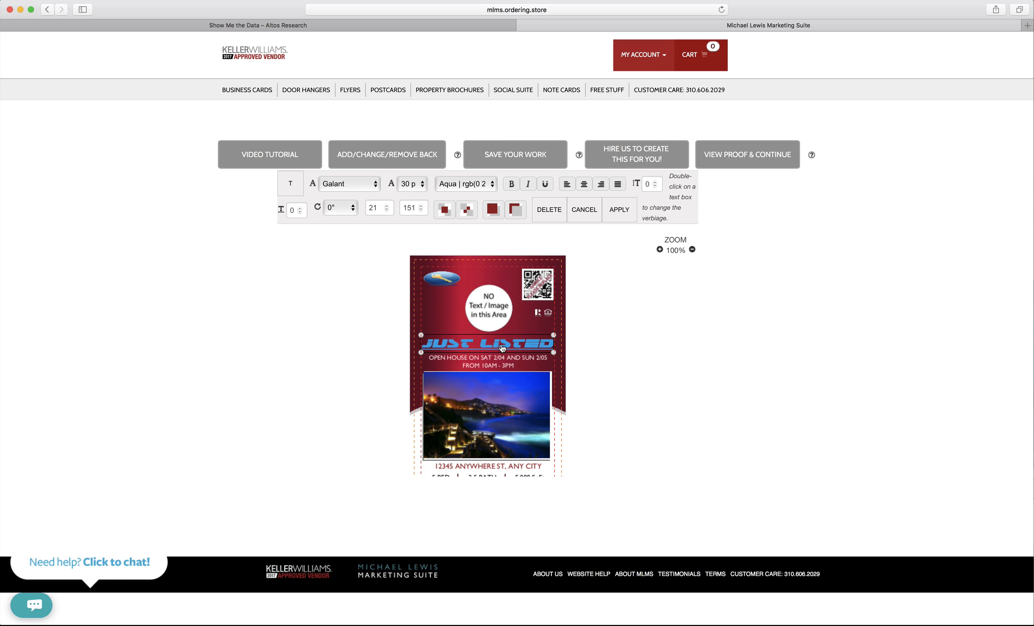
double_click(502, 346)
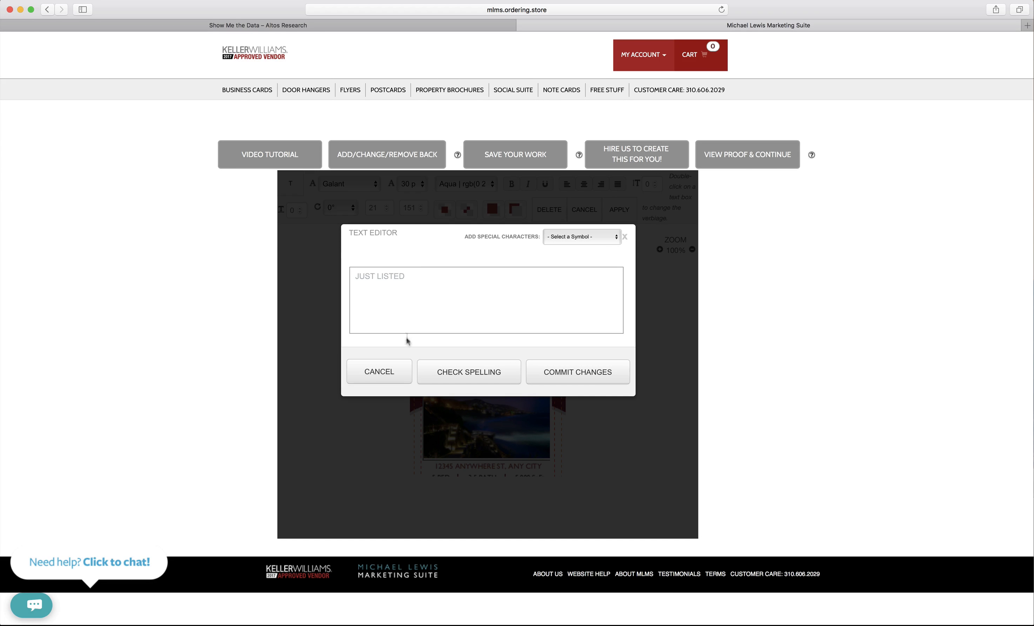
click(392, 367)
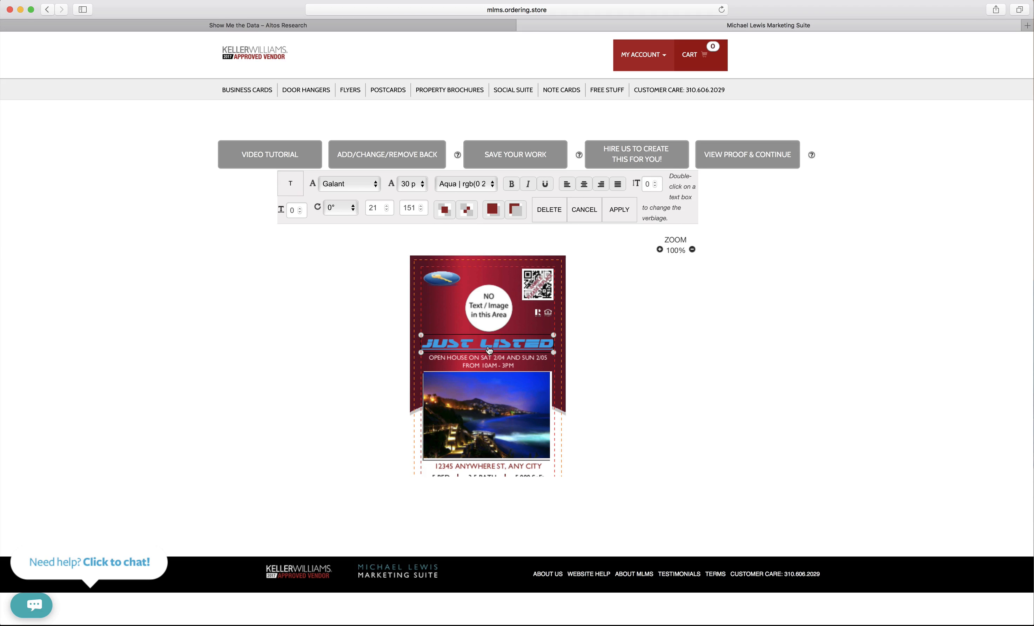
Change the headline wording from JUST LISTED to JUST SOLD and commit the text.
double_click(487, 352)
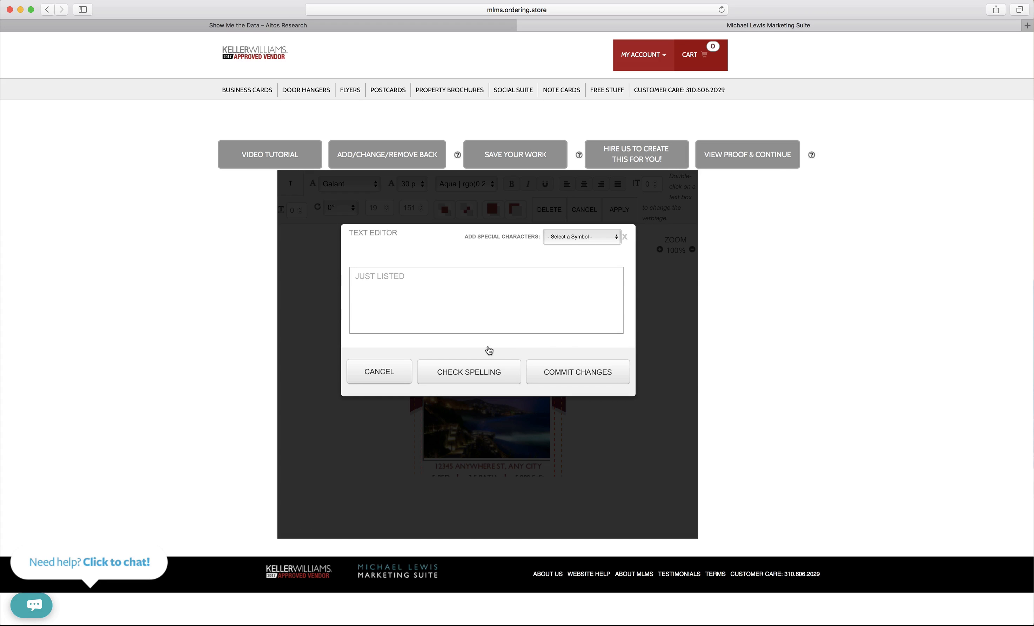
click(408, 272)
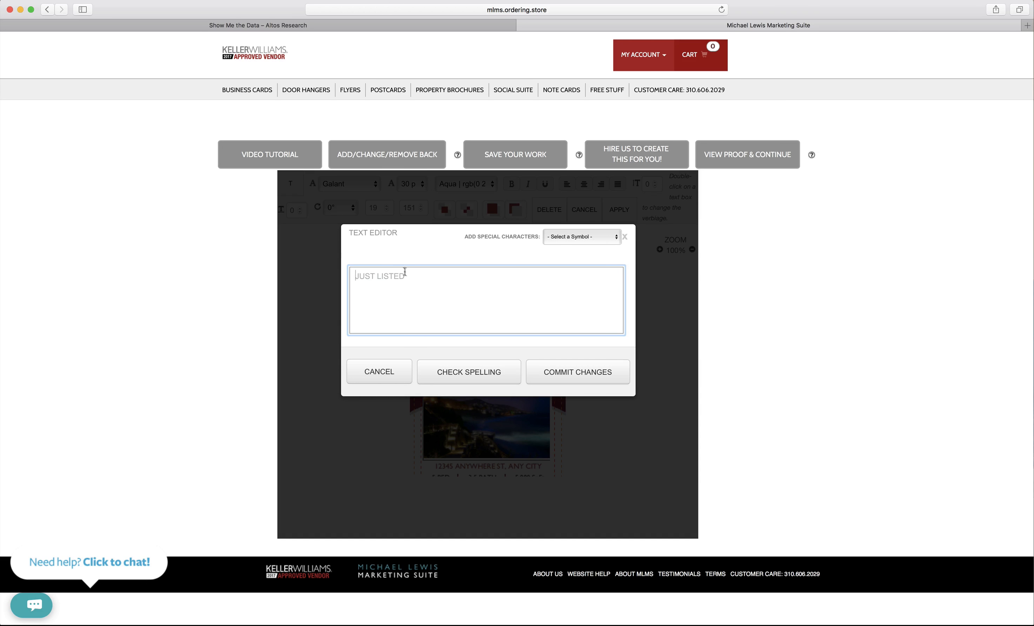
drag(413, 279, 380, 280)
double_click(378, 280)
text(SOLD)
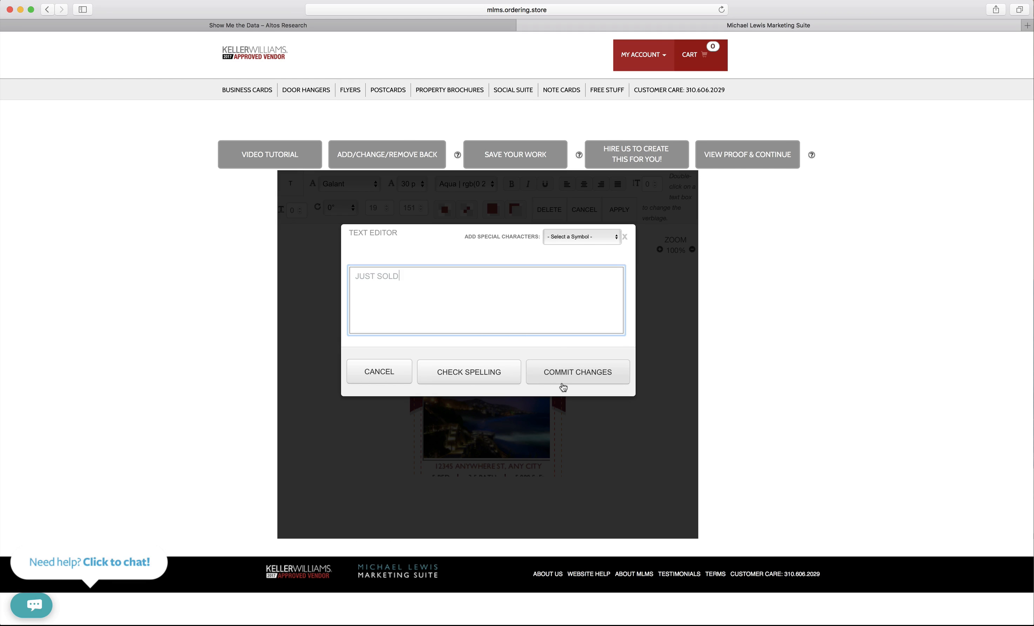
click(563, 385)
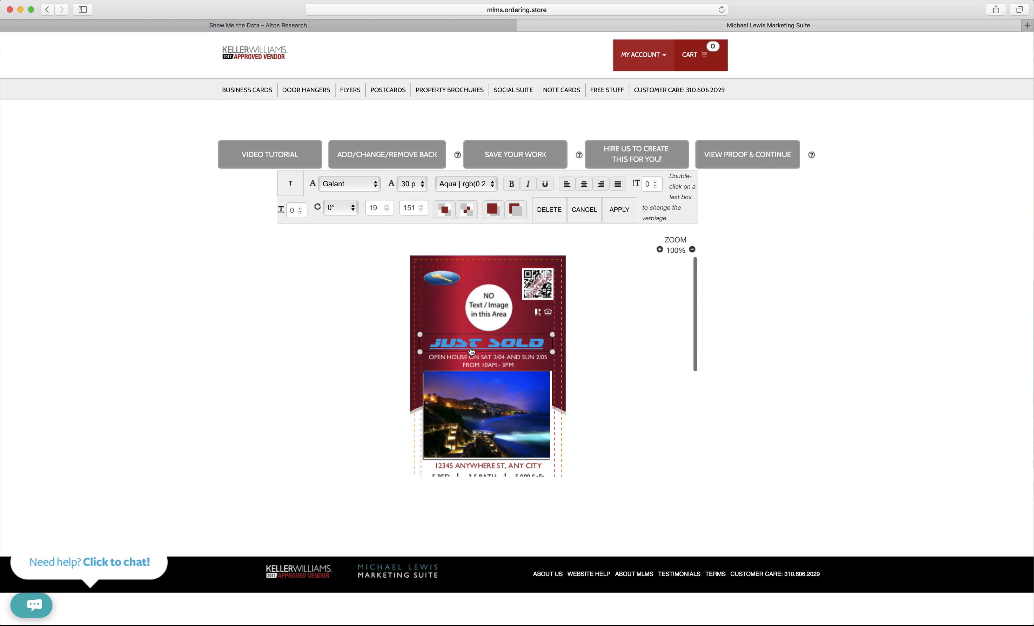
Set the character spacing of the JUST SOLD headline to 4.
scroll(471, 351, down, 1)
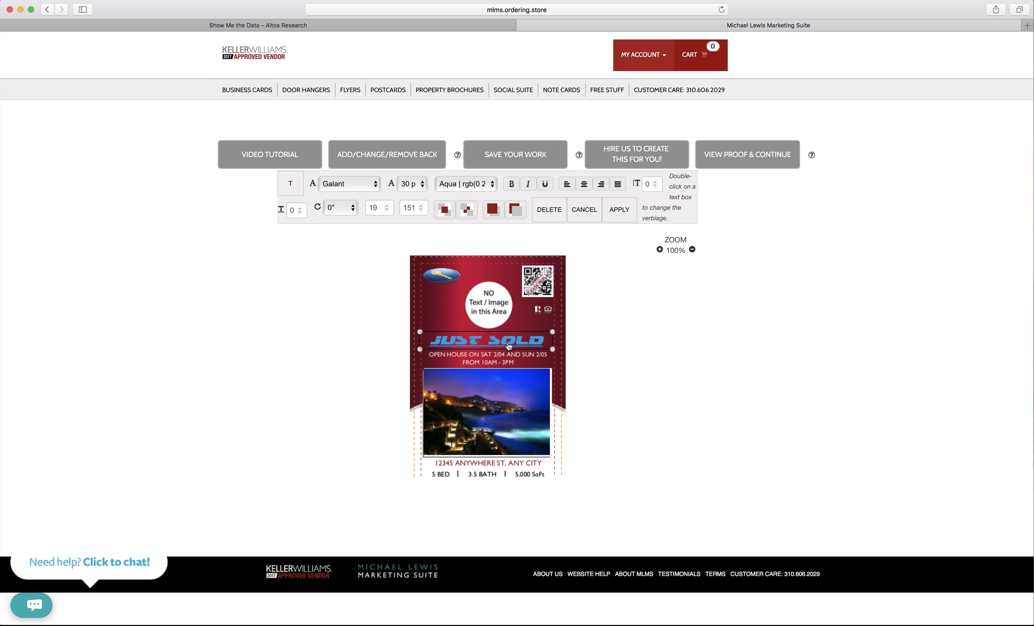
click(306, 207)
click(306, 207)
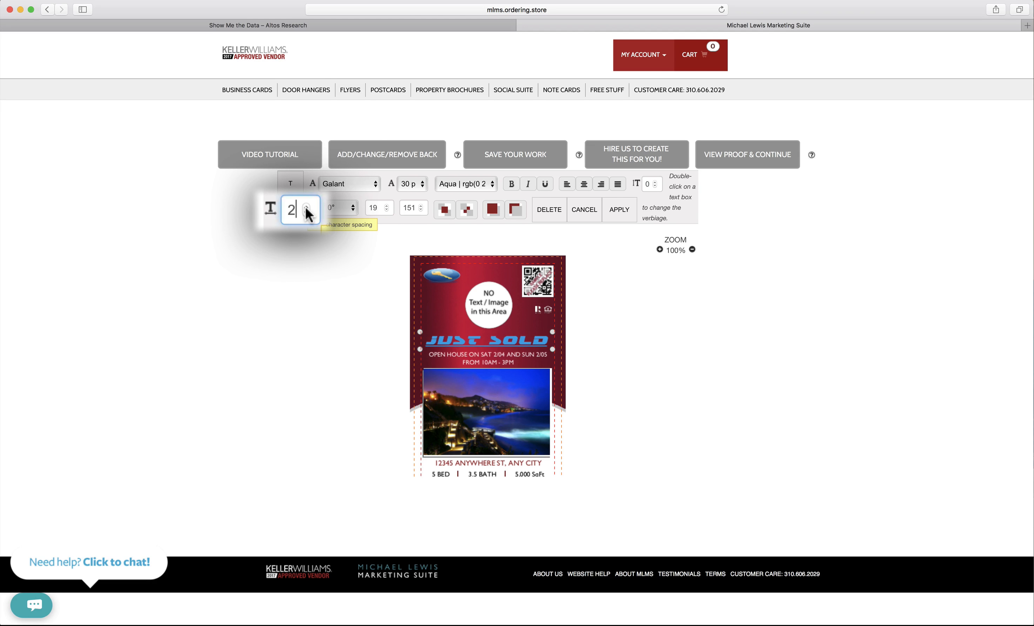
click(306, 206)
click(306, 206)
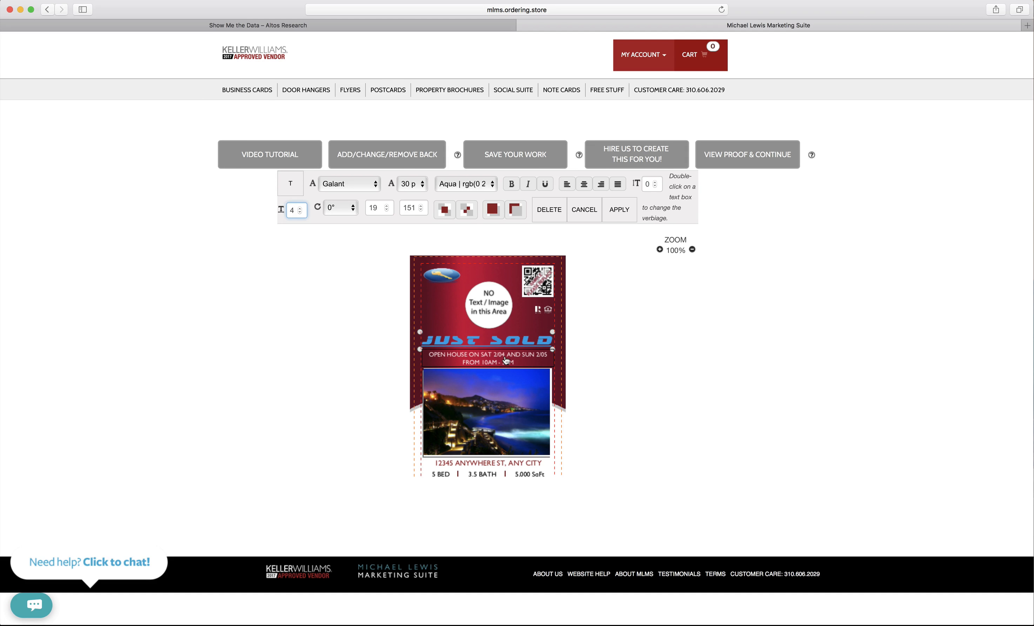
Set the line spacing of the Property Features paragraph to 11 and apply the change.
scroll(506, 359, down, 5)
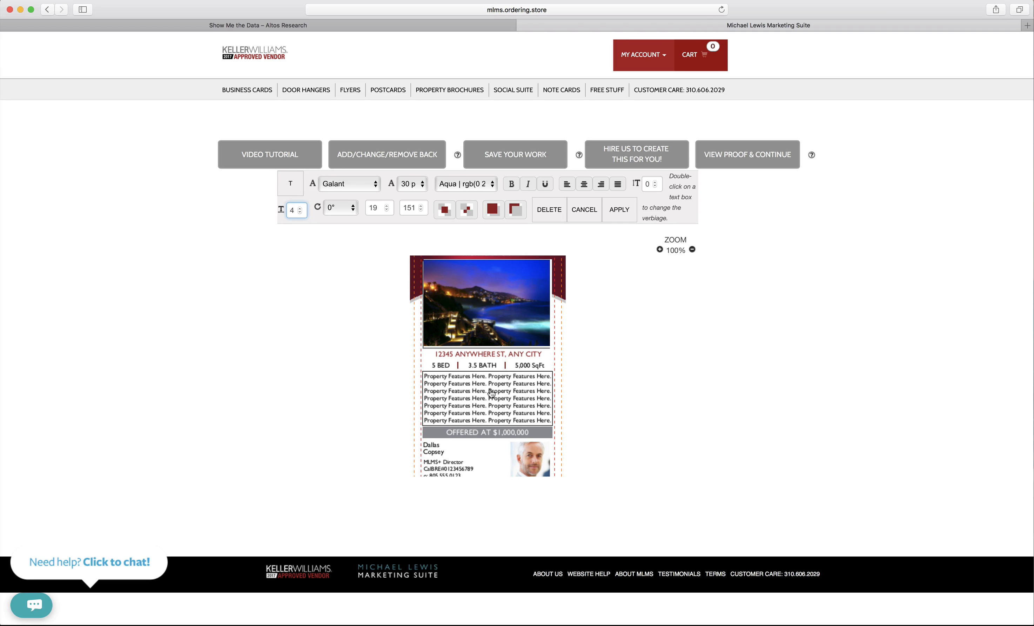
click(491, 393)
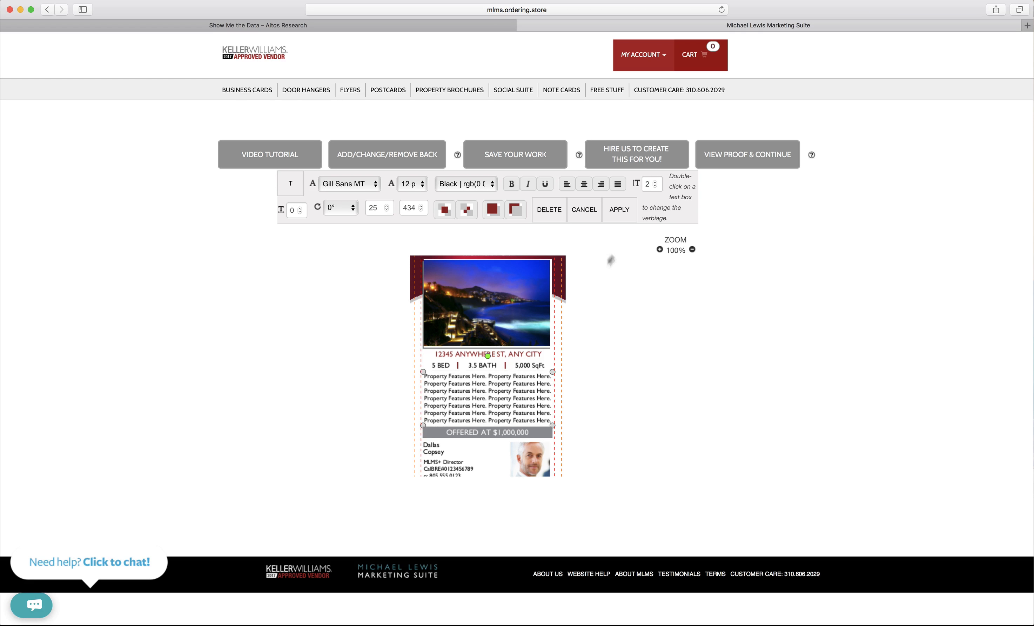
click(661, 180)
click(661, 181)
click(661, 181)
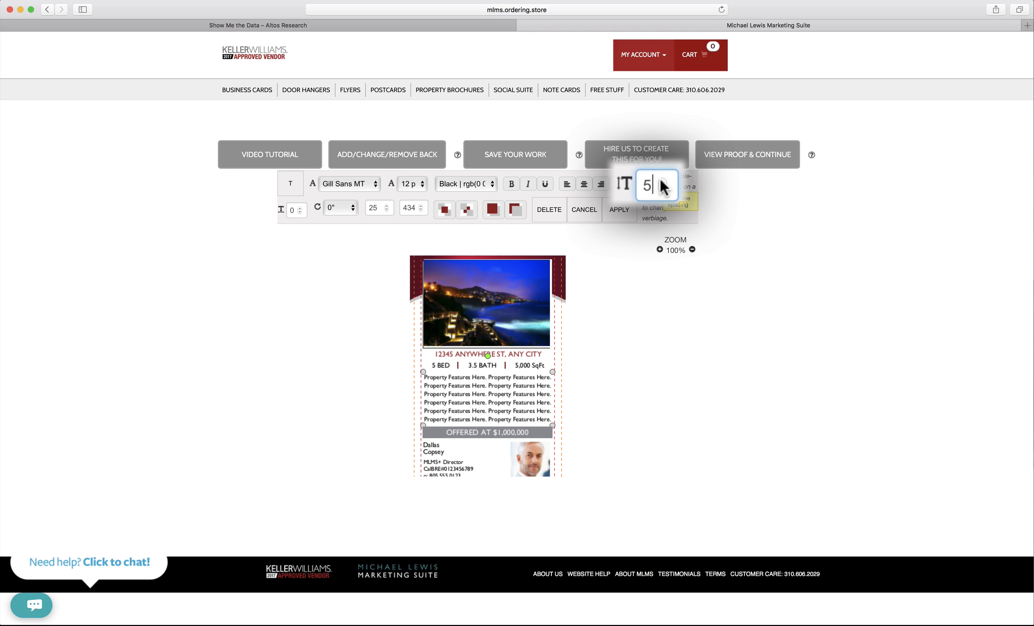
click(661, 180)
click(661, 180)
click(661, 180)
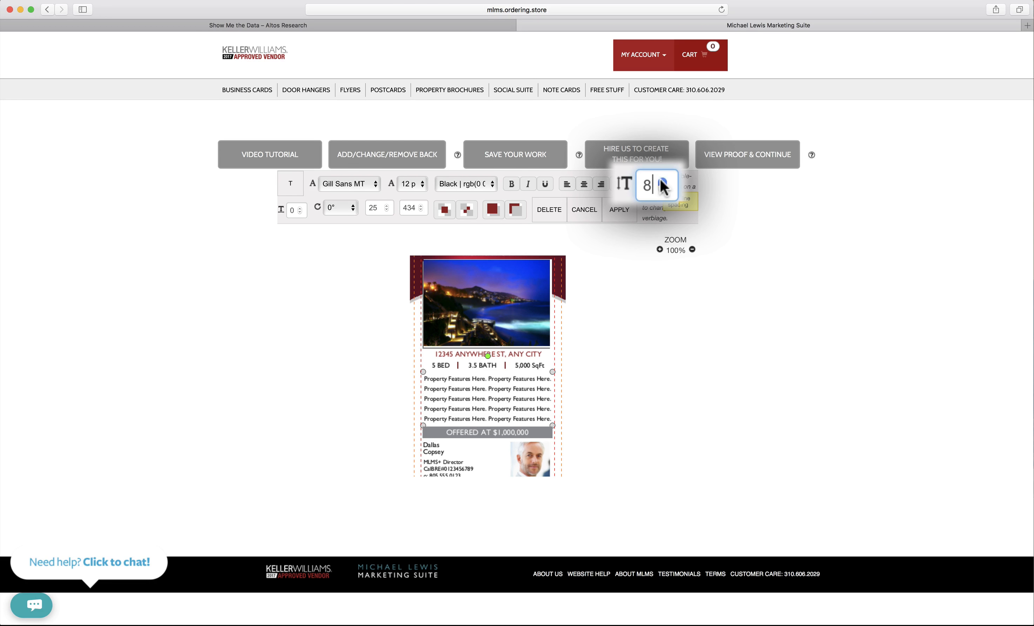
click(661, 181)
click(661, 180)
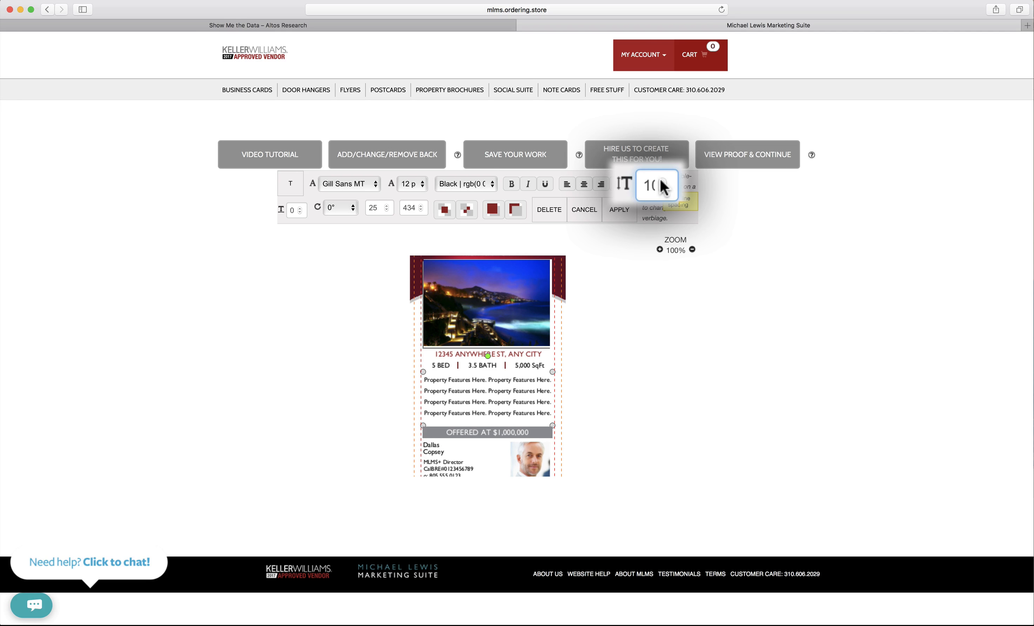
click(655, 182)
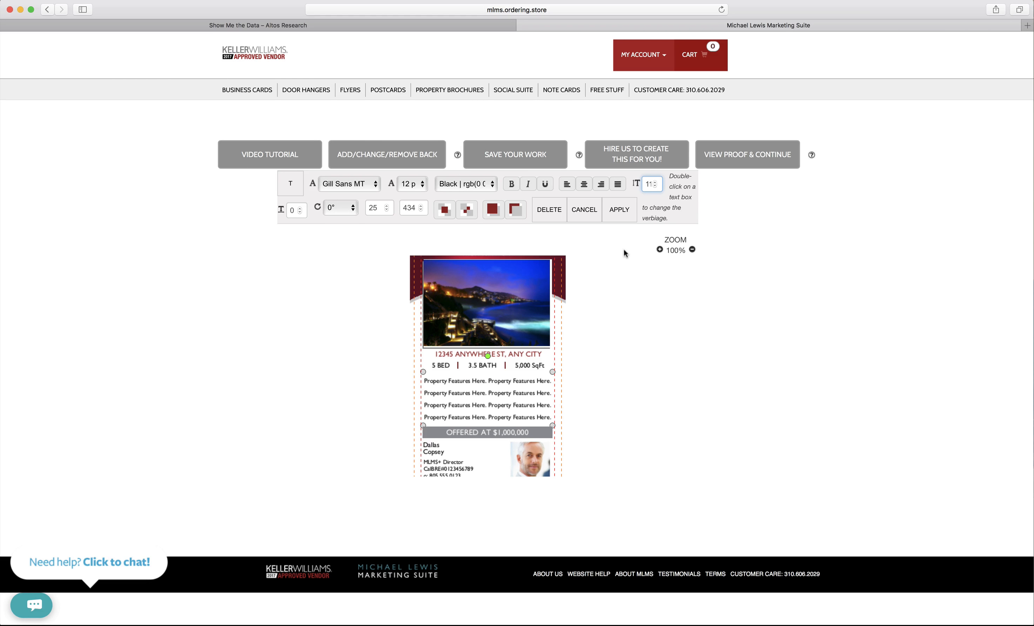
click(622, 219)
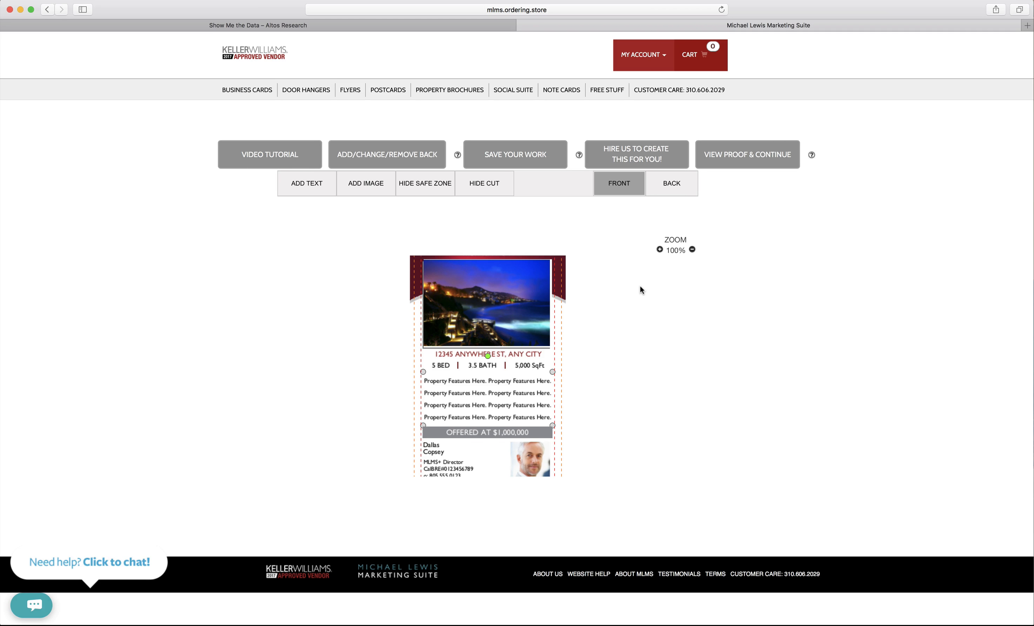
Upload Backyard.jpg from the House folder as the replacement for the large property photo under the open house text.
scroll(640, 286, up, 5)
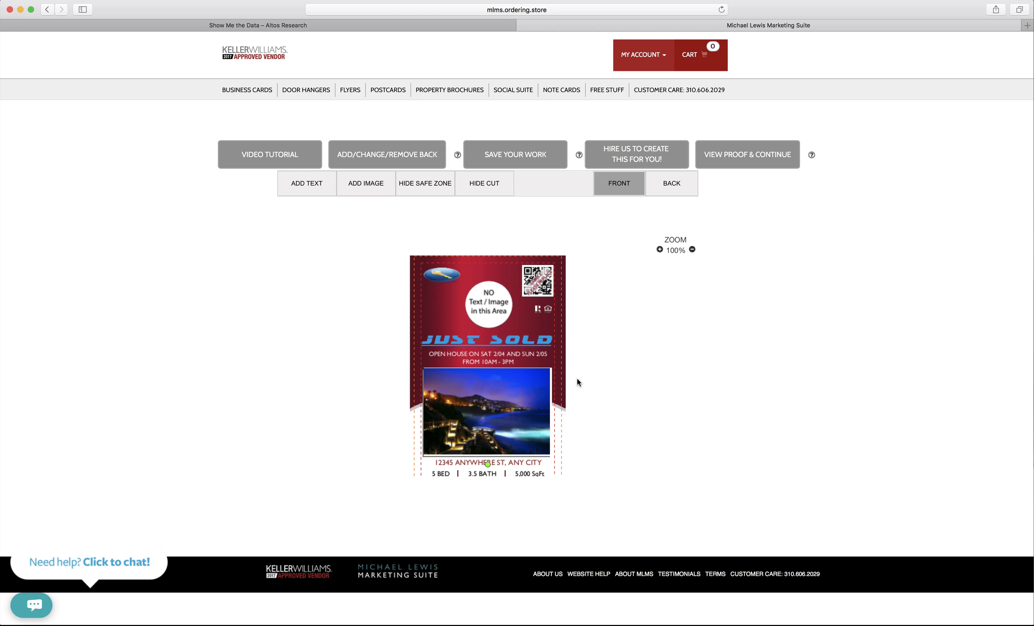
scroll(577, 379, down, 3)
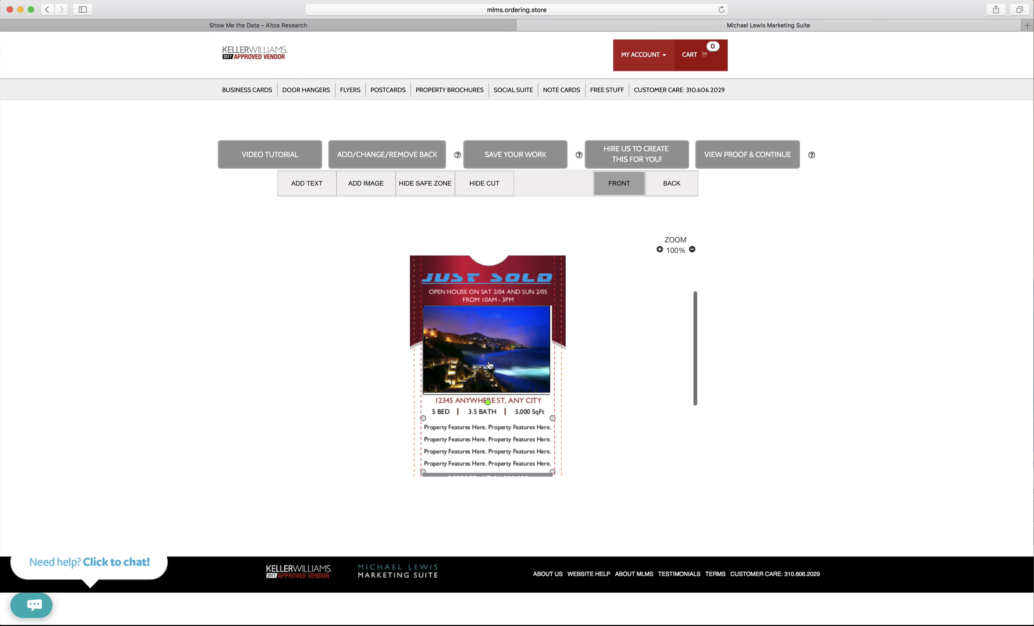
click(468, 350)
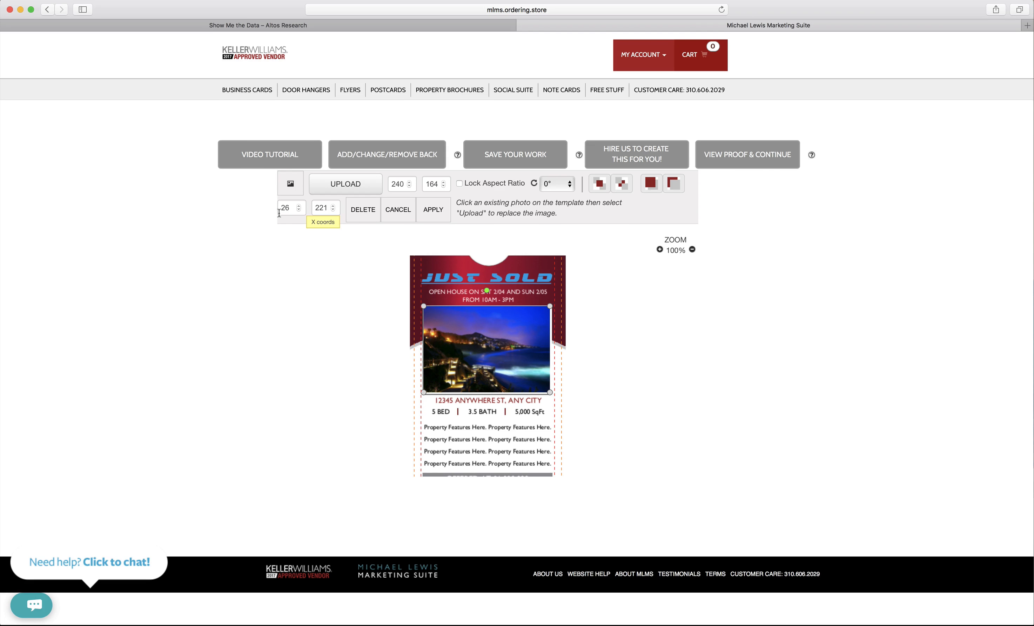
click(371, 190)
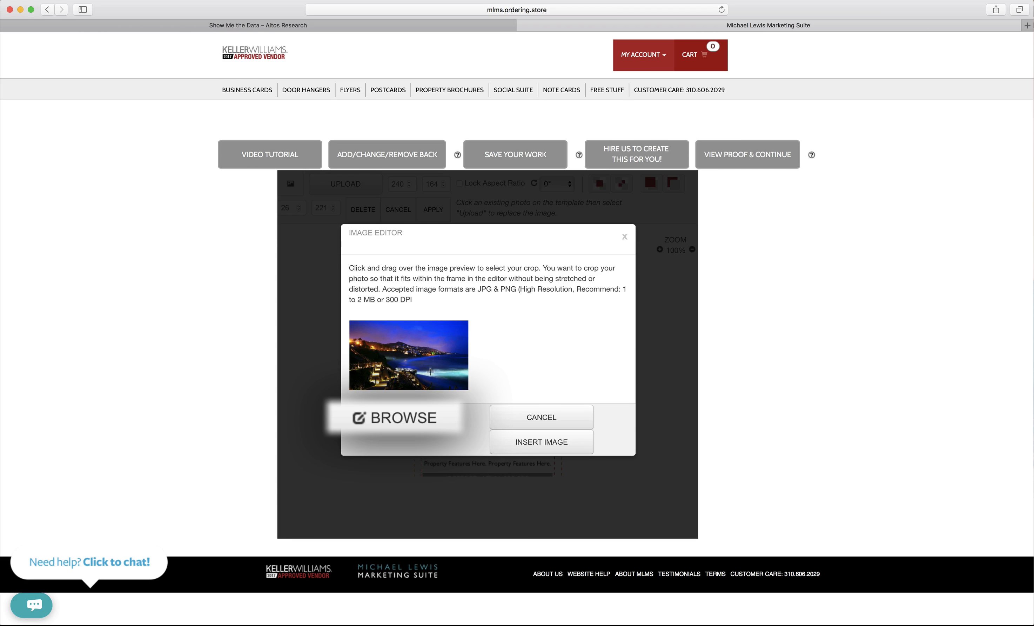
click(435, 420)
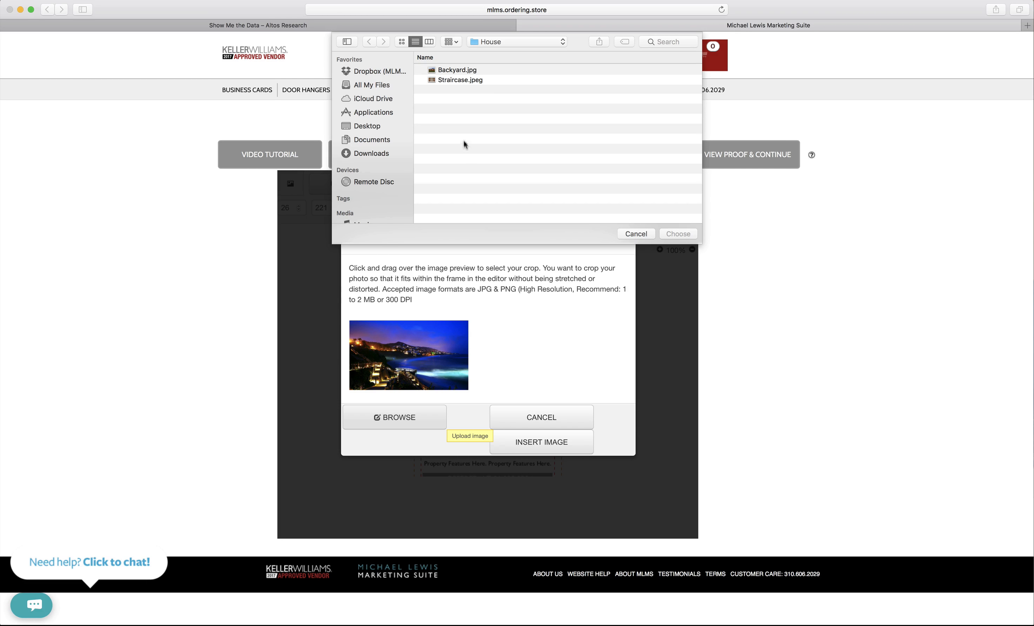
click(455, 70)
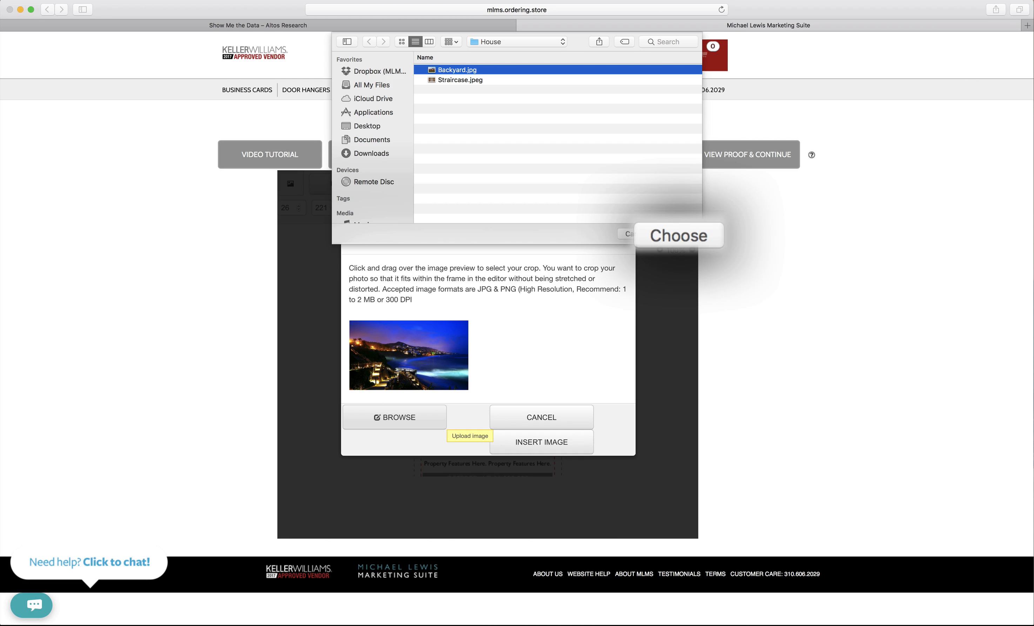
click(670, 237)
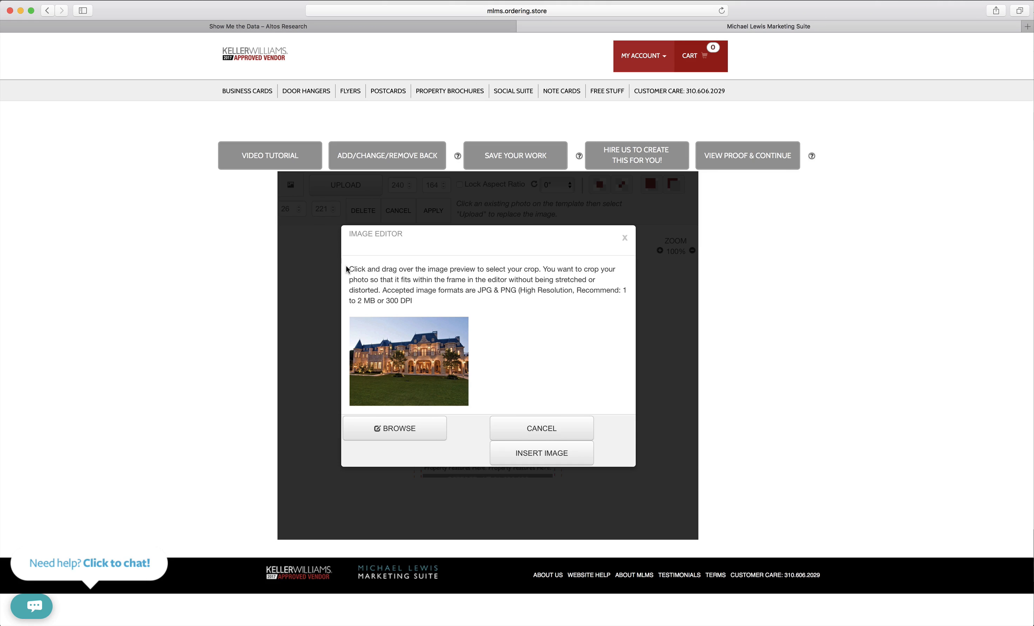
Crop the uploaded house photo to its full width, trimming only a thin strip of lawn along its lower edge, and insert it.
drag(345, 269, 414, 301)
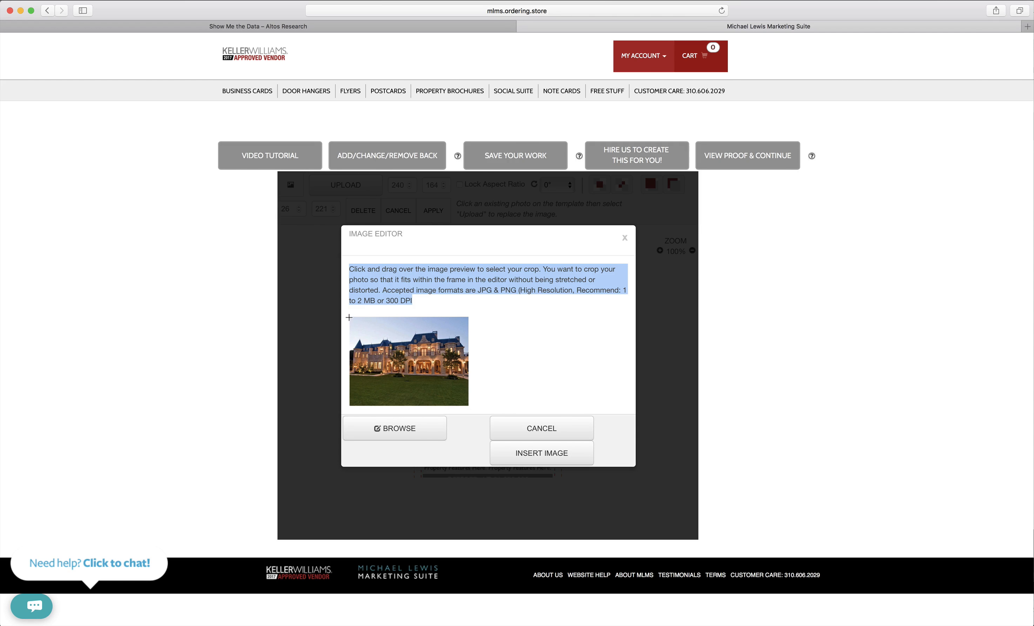
drag(349, 317, 469, 405)
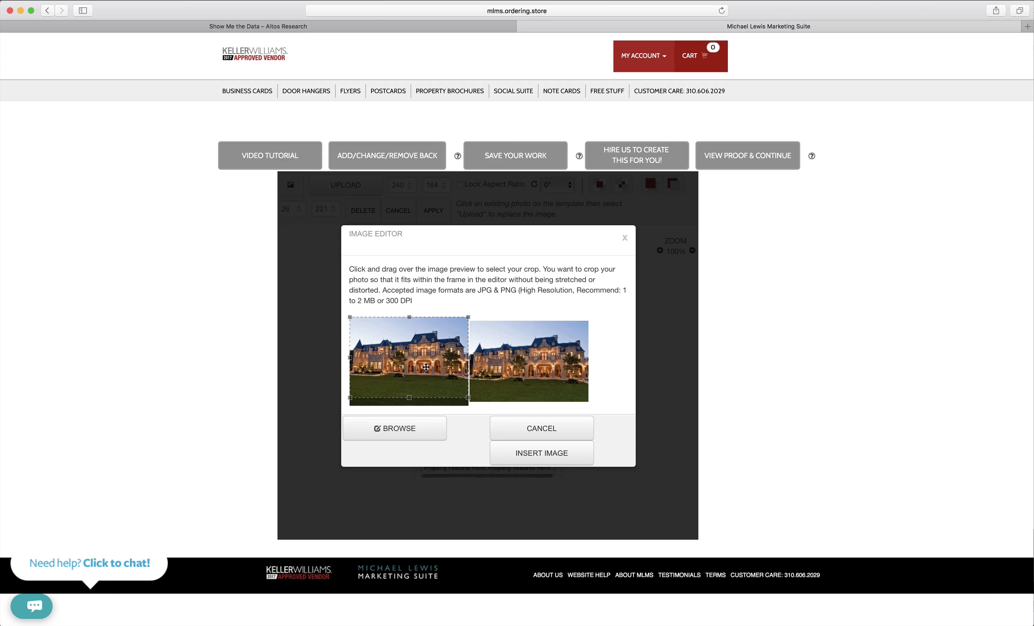
drag(350, 317, 391, 345)
drag(421, 381, 420, 366)
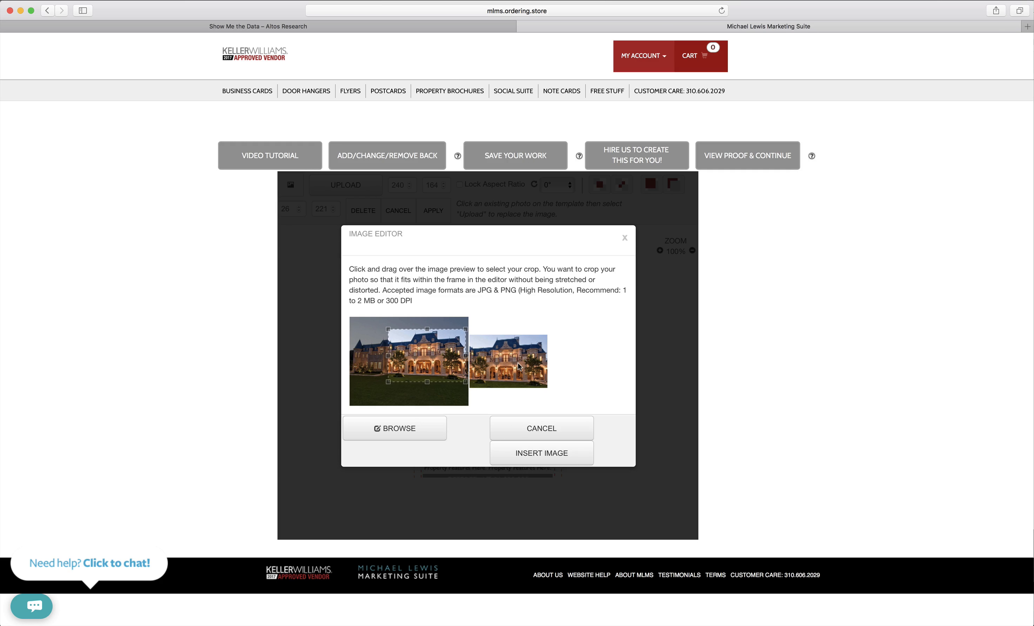
drag(419, 347, 336, 325)
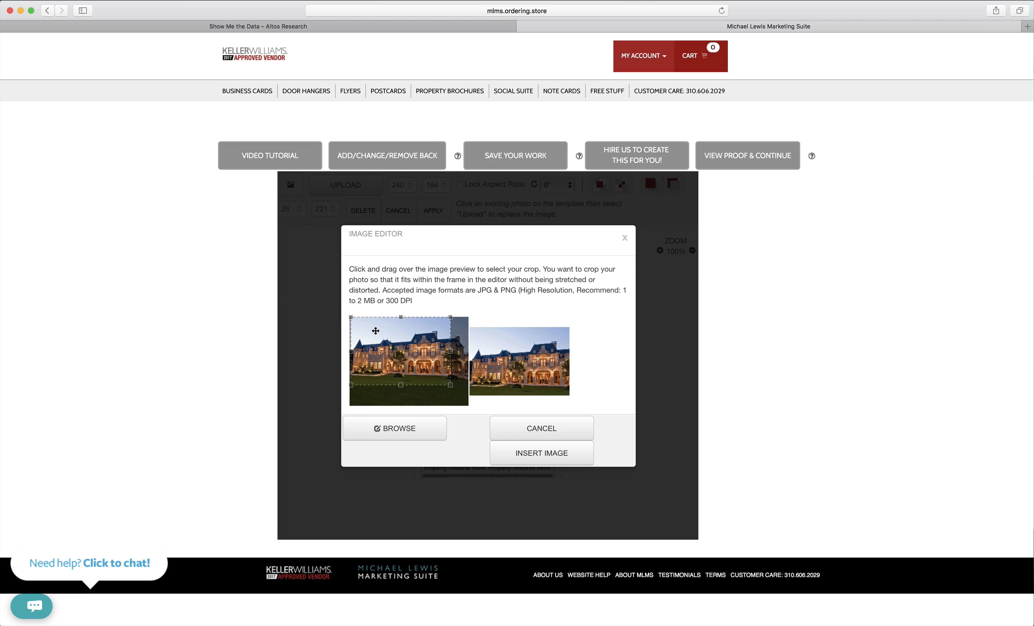
drag(450, 385, 483, 409)
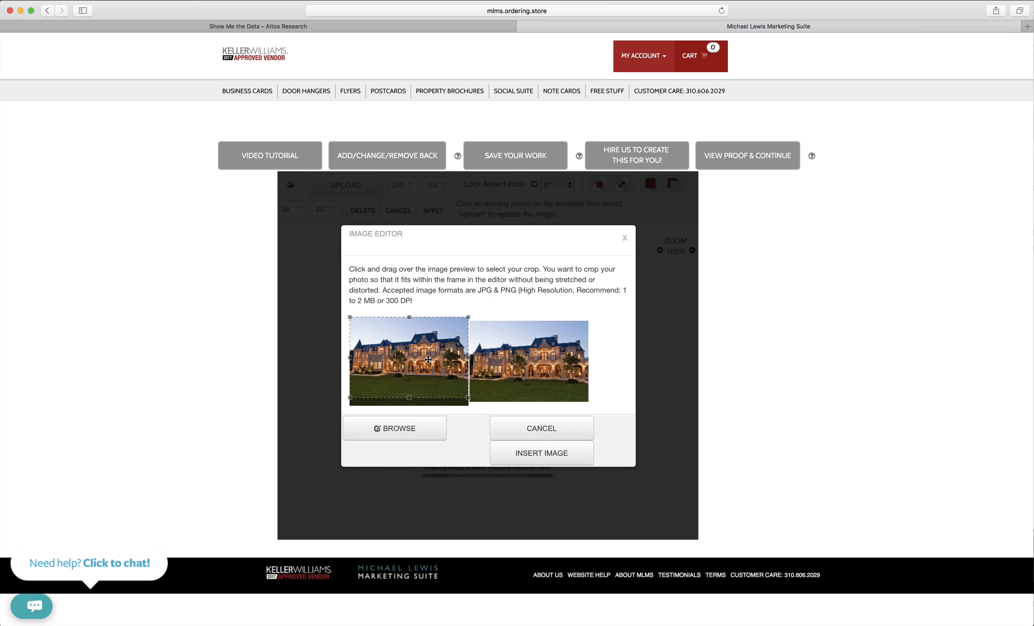
drag(428, 369, 373, 333)
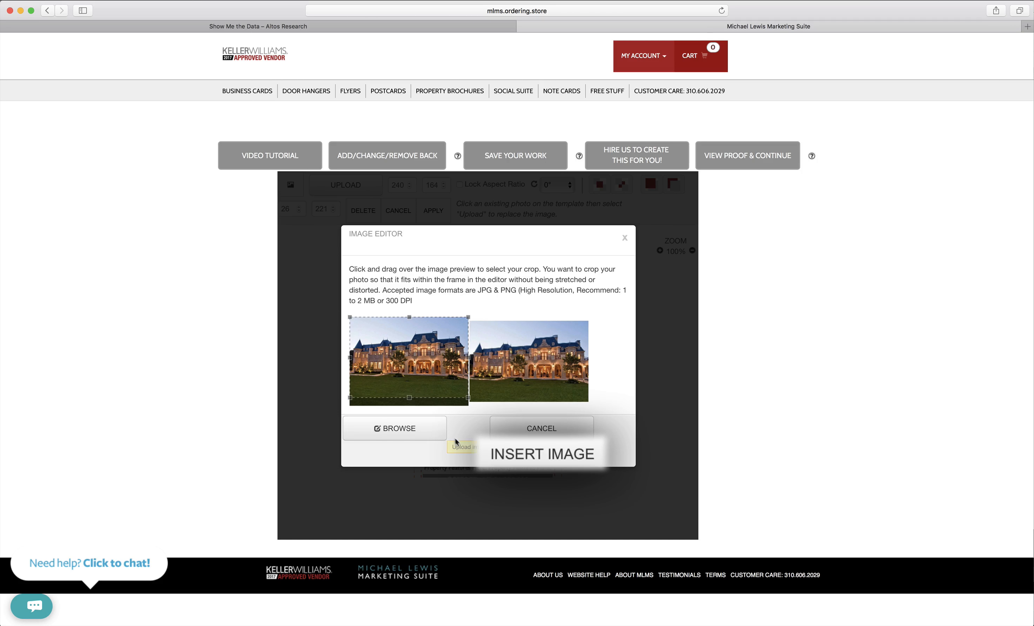
click(494, 458)
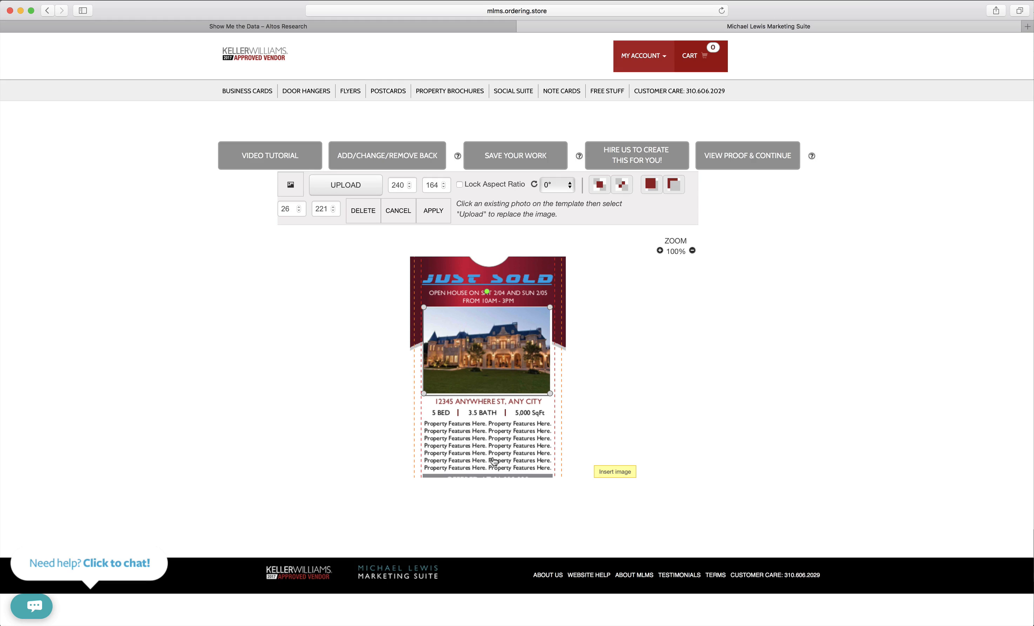
Replace the agent's portrait with Backyard.jpg from the House folder and insert it without cropping.
scroll(494, 459, down, 5)
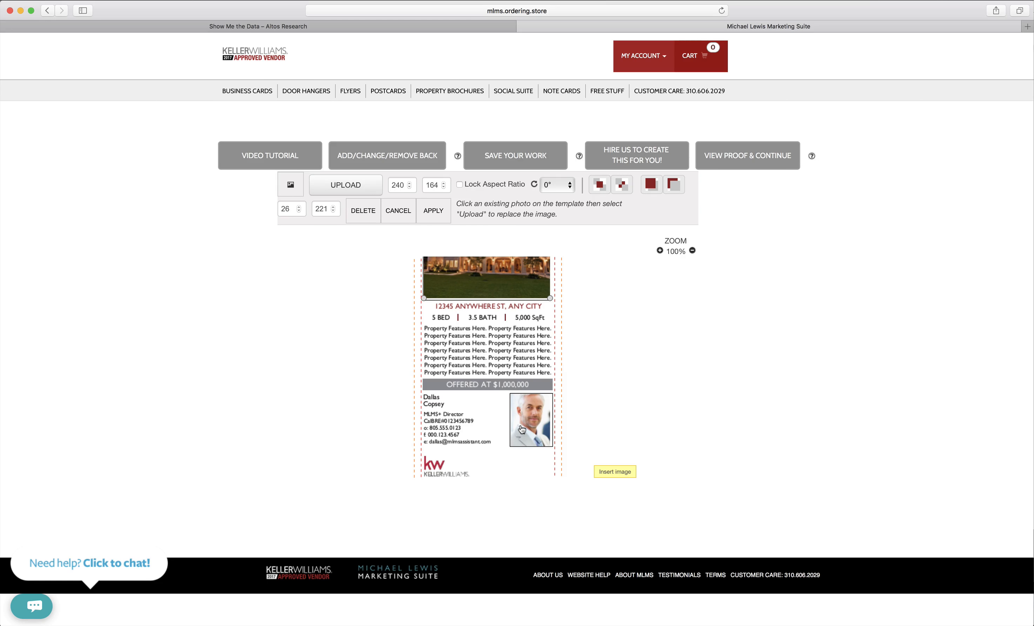
click(521, 429)
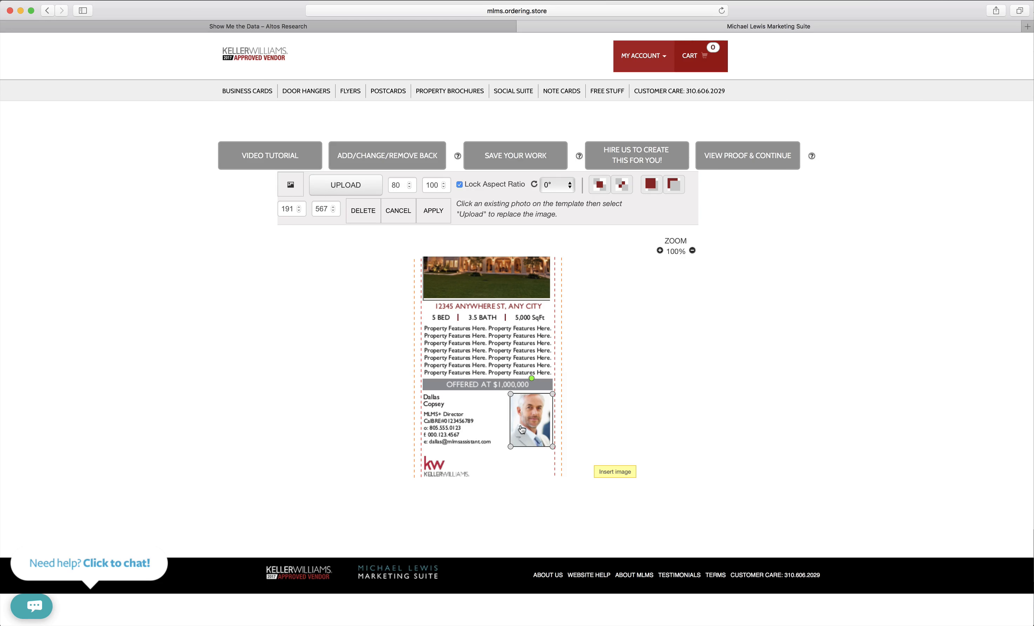
click(373, 195)
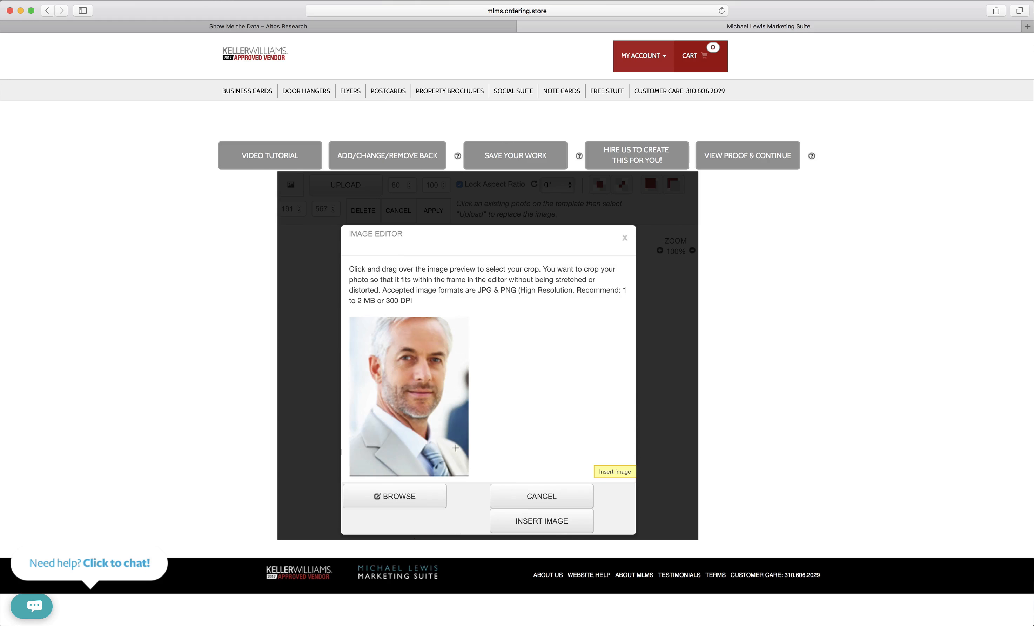
click(439, 505)
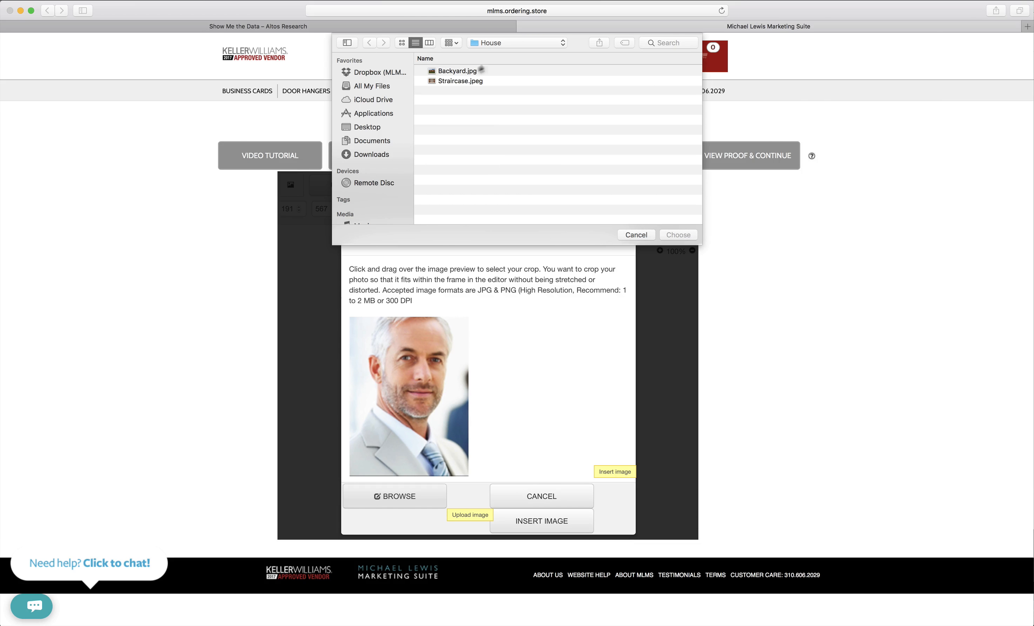
click(469, 71)
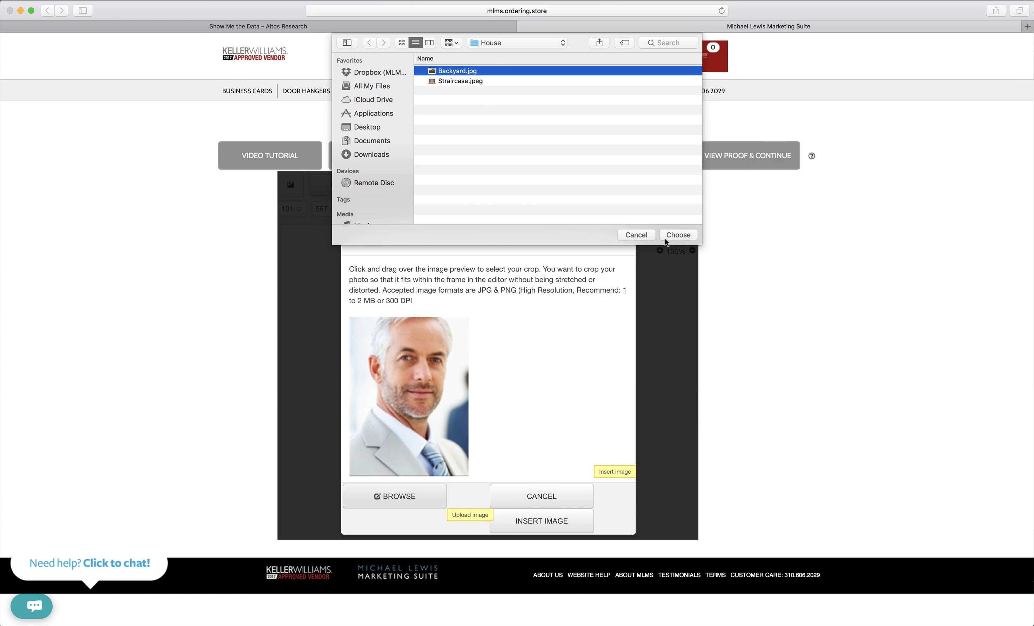
click(677, 234)
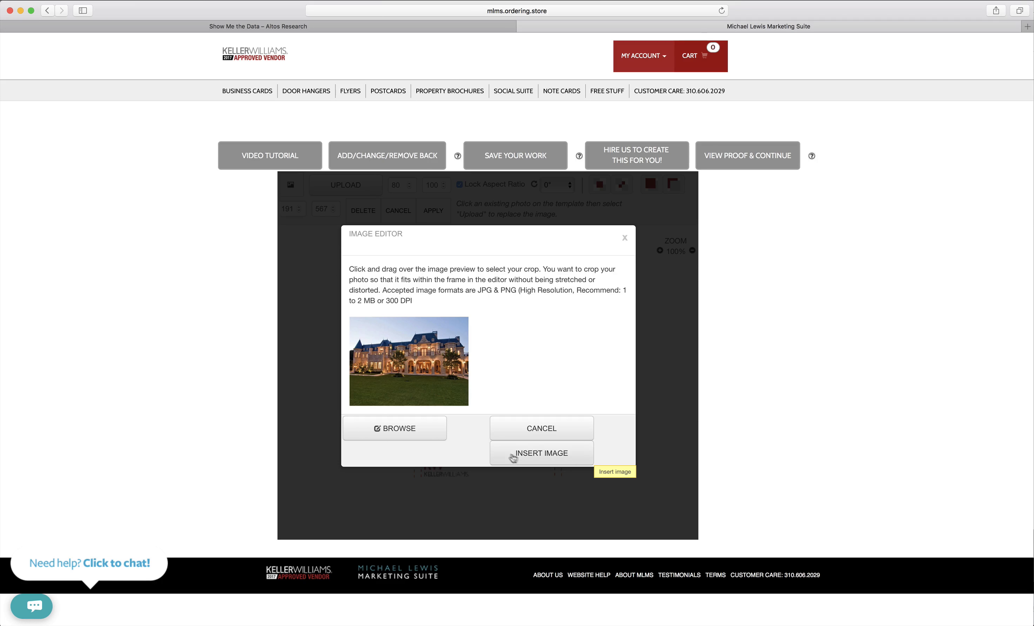
click(513, 456)
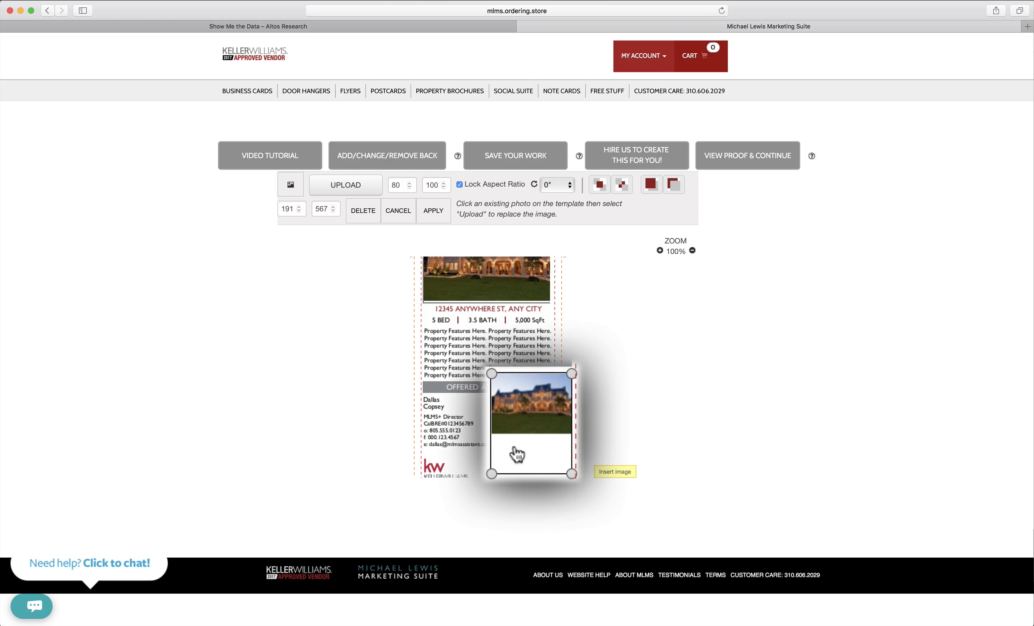
Re-upload the house photo for the agent's portrait frame, crop it to an upright area around the house's main entrance, and insert it.
click(358, 192)
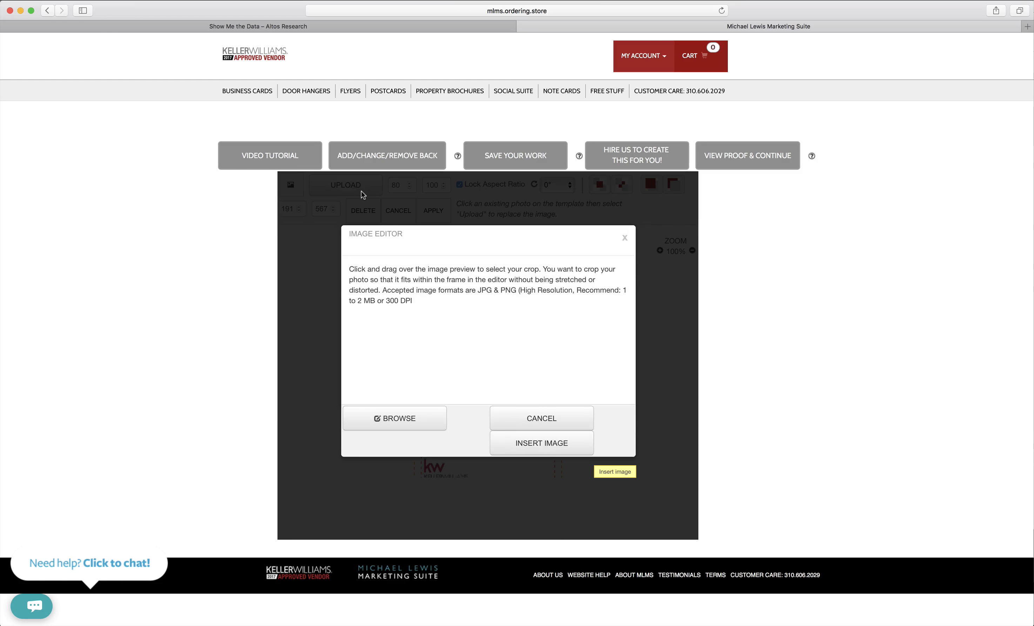
drag(400, 322, 446, 399)
drag(440, 384, 437, 381)
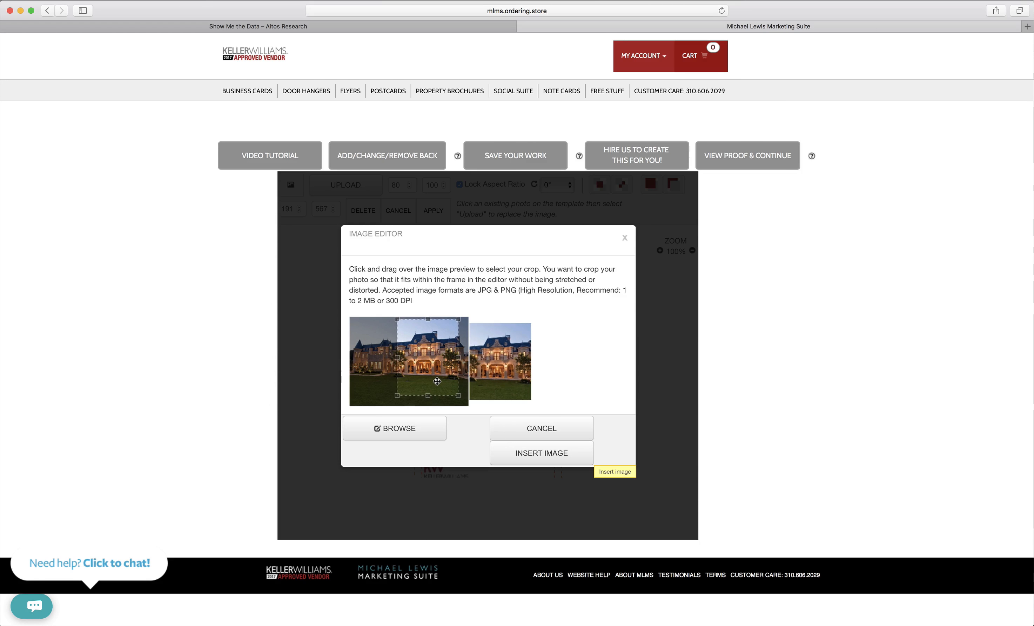
click(521, 462)
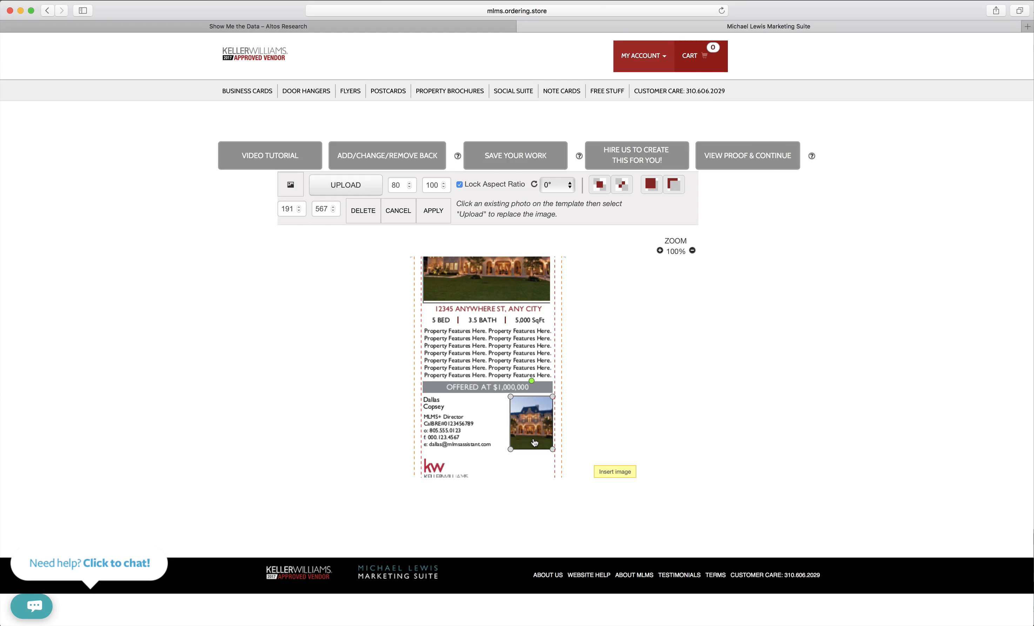
Save the door hanger design, replacing the default work name with the property's street address.
scroll(534, 442, up, 3)
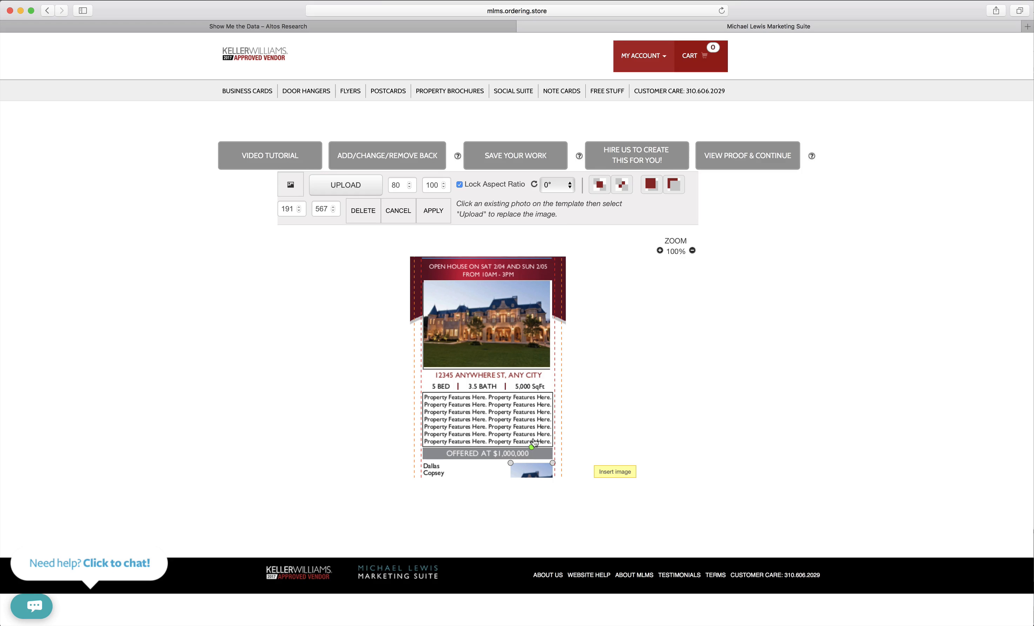
scroll(534, 442, up, 4)
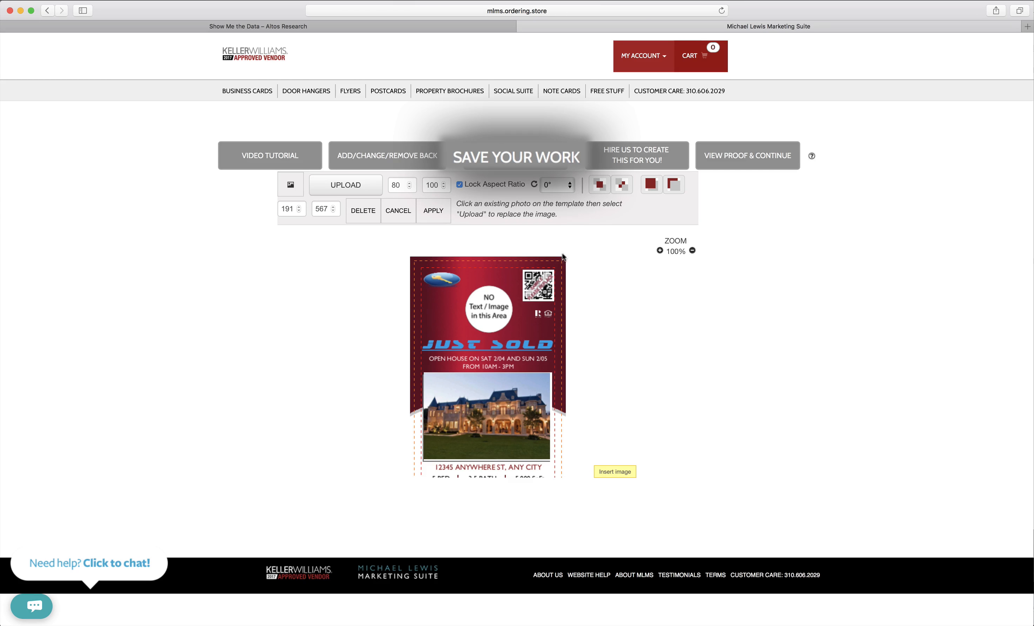
click(556, 167)
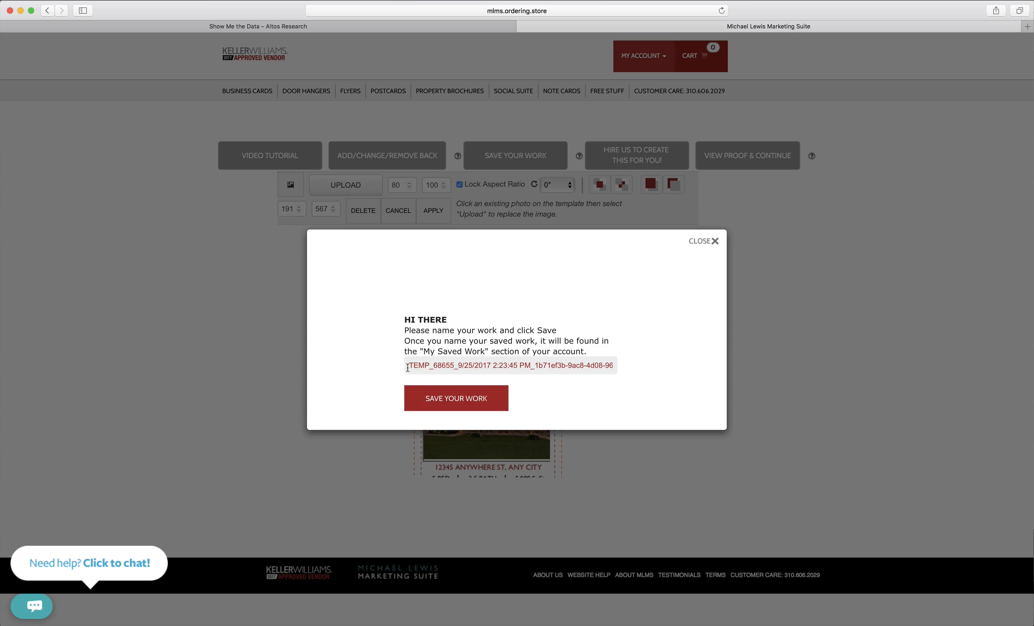
drag(408, 365, 685, 369)
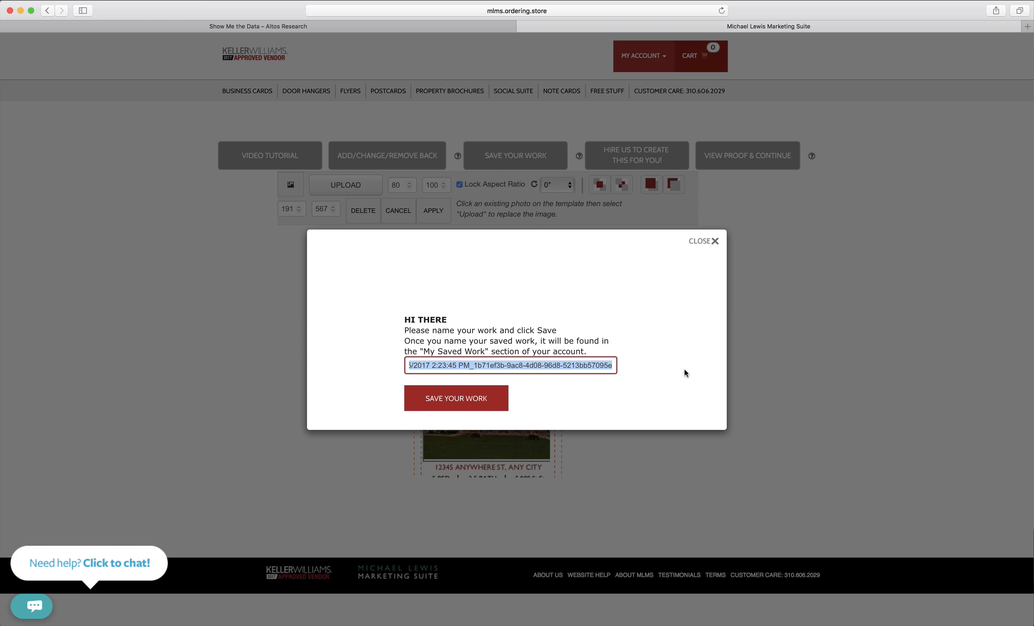
key(BackSpace)
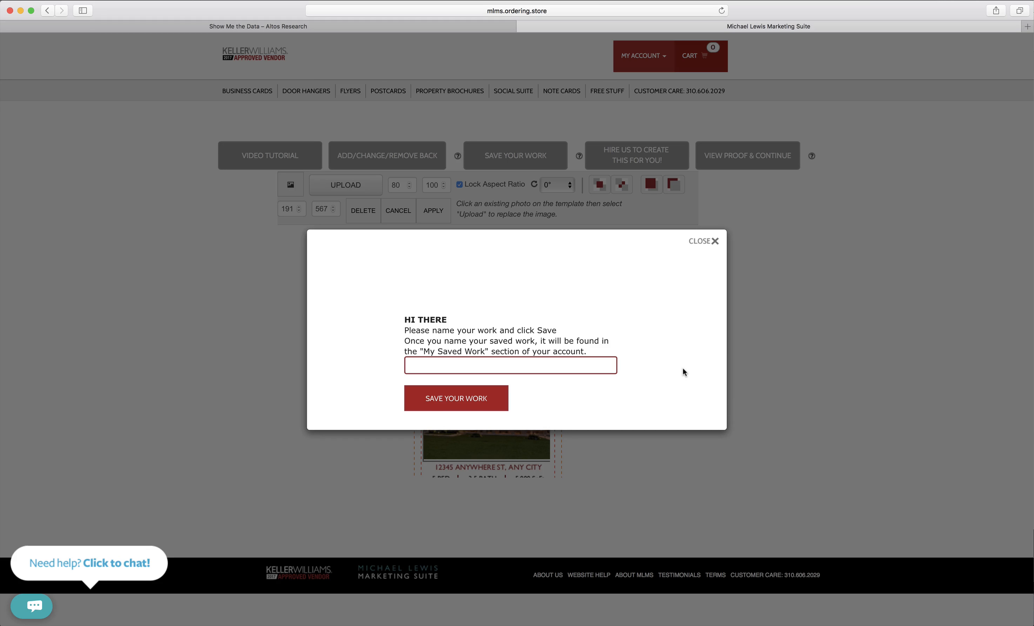
text(1234 Main Street)
click(492, 407)
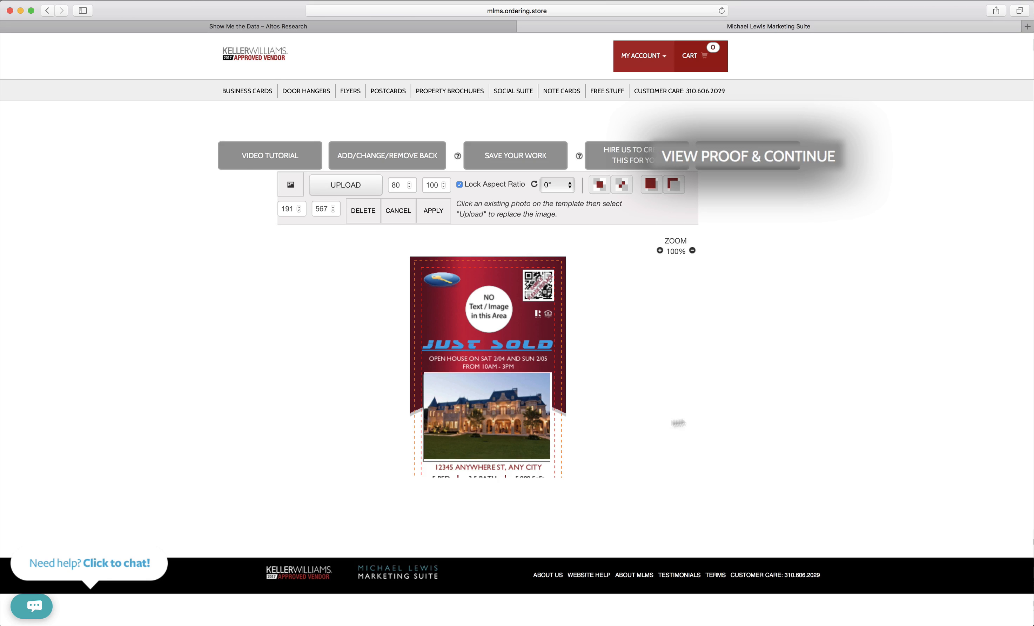
Open the door hanger's proof and review the full front design down to the online proof approval statement.
click(784, 165)
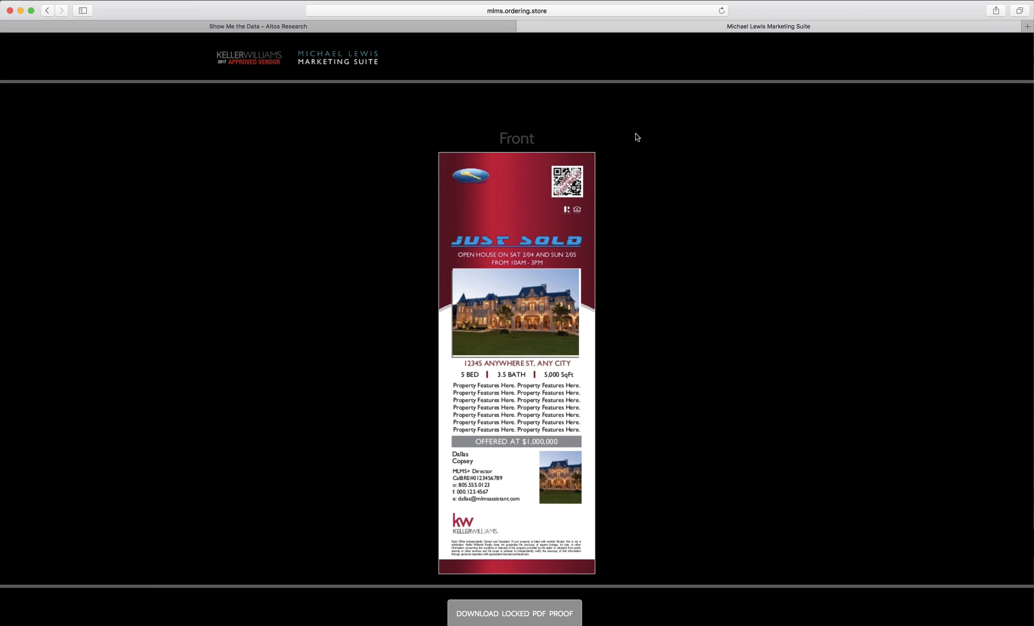
scroll(635, 133, down, 2)
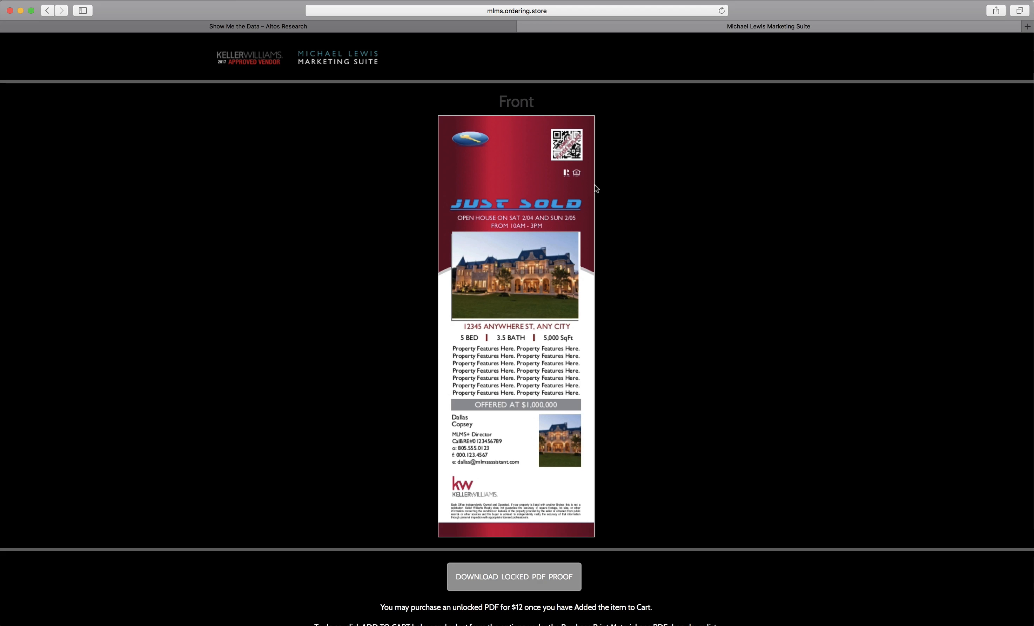
scroll(595, 185, down, 3)
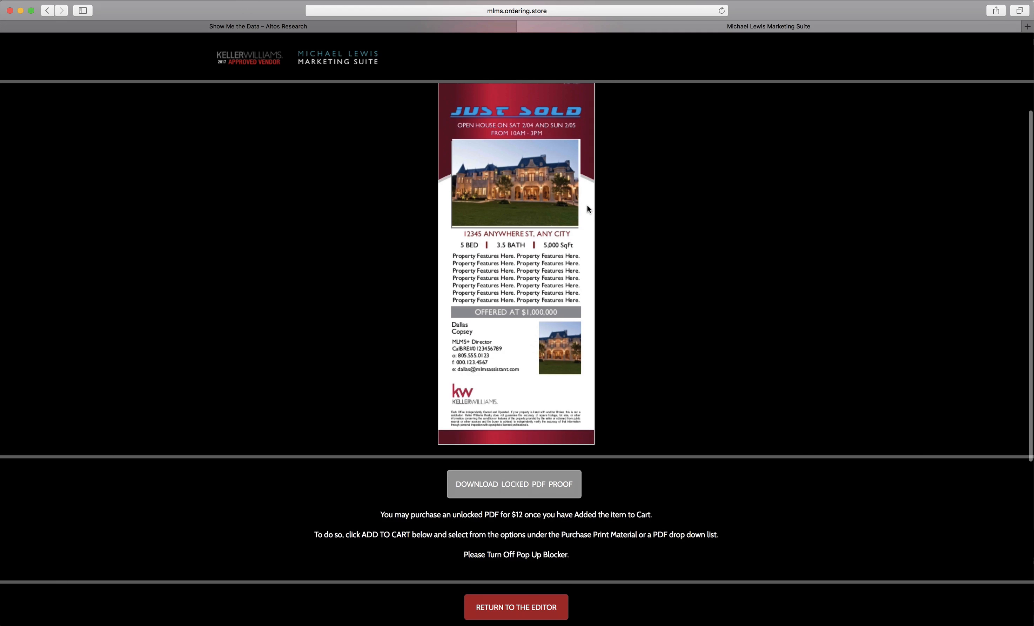
scroll(491, 211, up, 2)
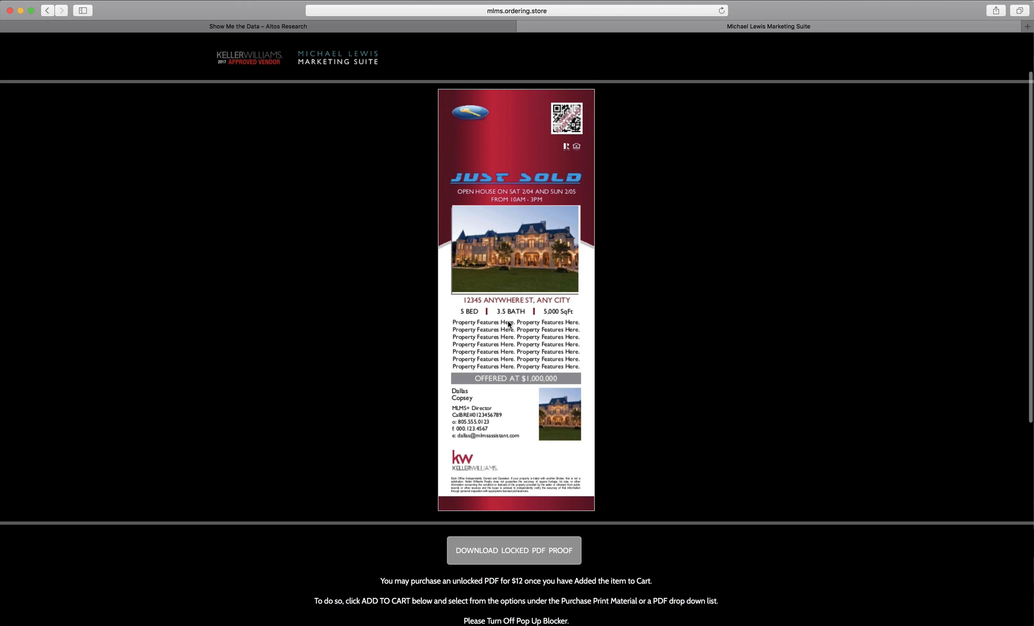
scroll(509, 324, down, 10)
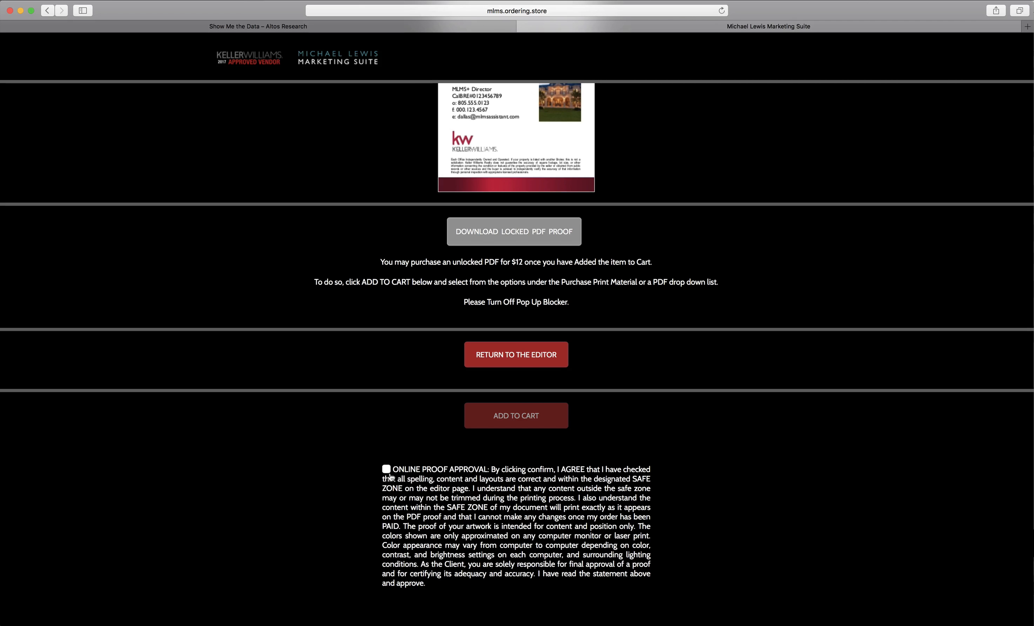
Agree to the online proof approval, start adding the item to the cart, and approve the work as-is with the customer's initials.
click(386, 470)
scroll(388, 473, down, 1)
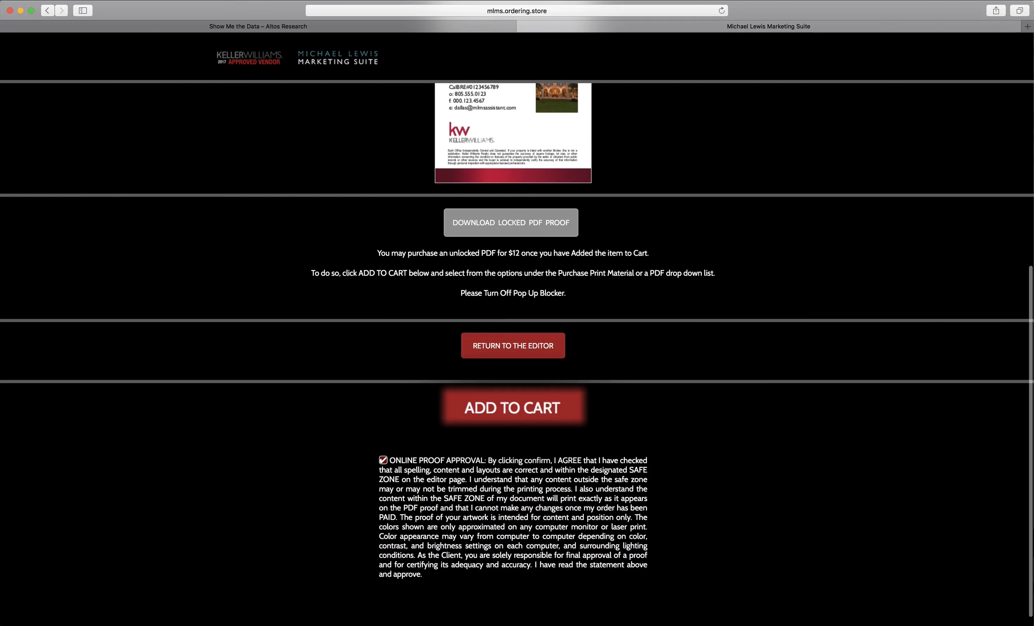
click(499, 416)
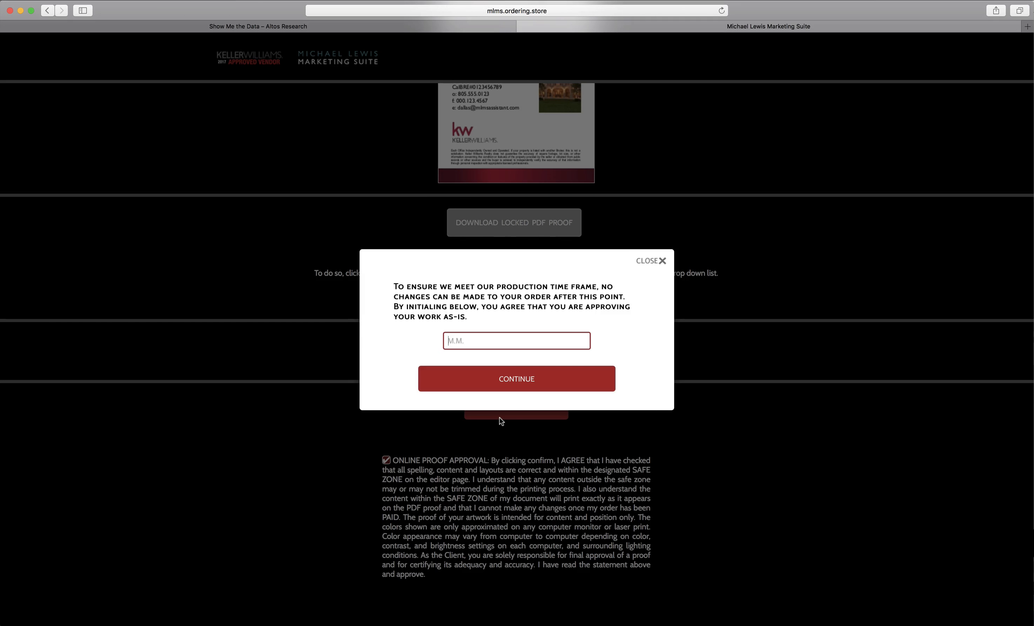
text(dc)
click(497, 382)
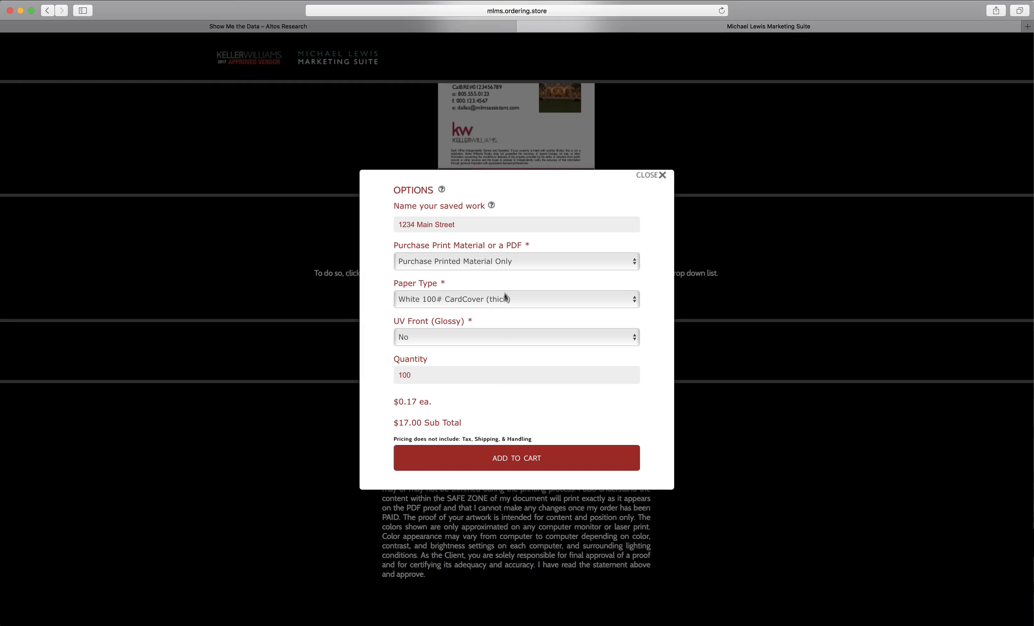
Order Purchase Printed Material Only on White 100# CardCover (thick) with UV Front (Glossy) set to Yes, and add it to the cart.
click(514, 263)
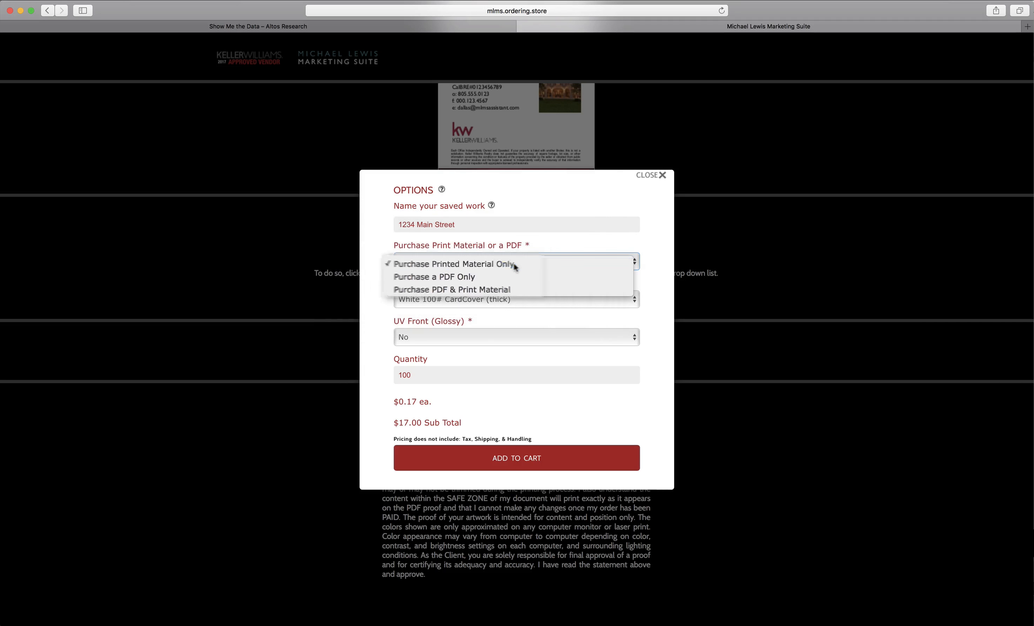
click(512, 264)
click(483, 297)
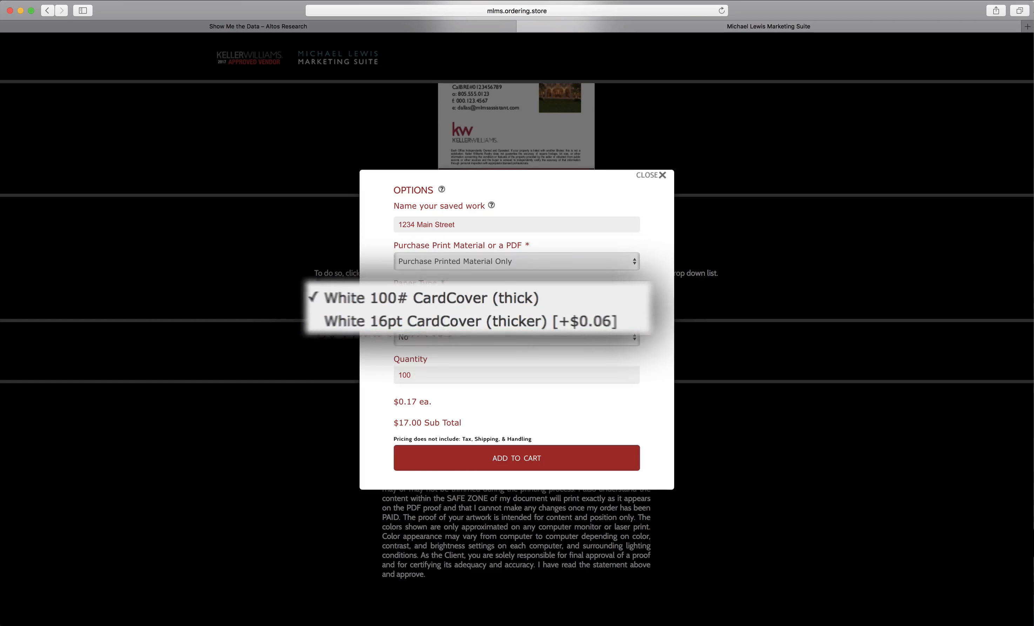
click(481, 334)
click(479, 334)
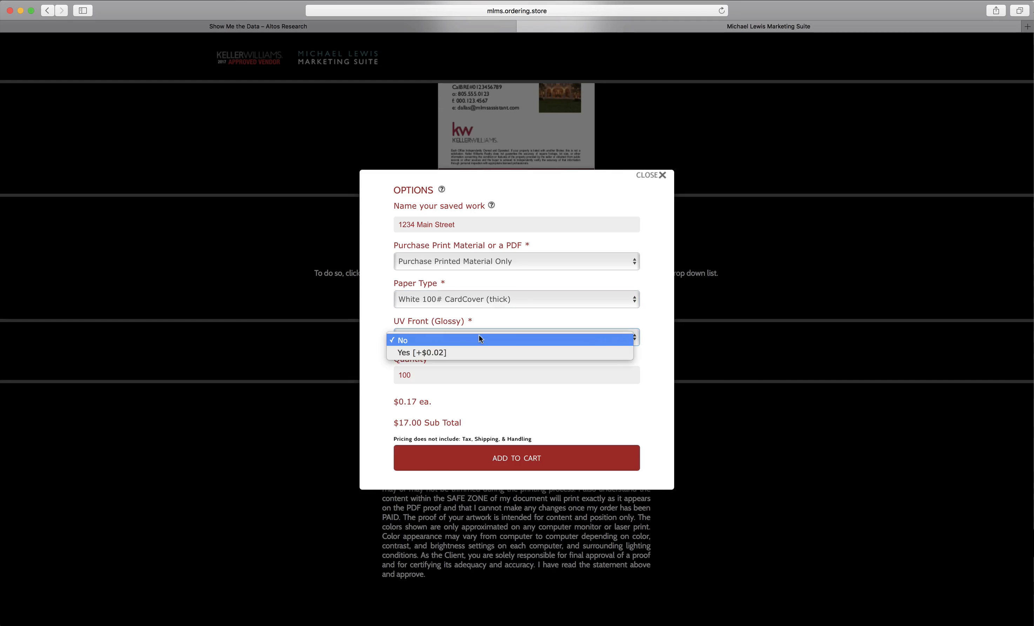
click(472, 352)
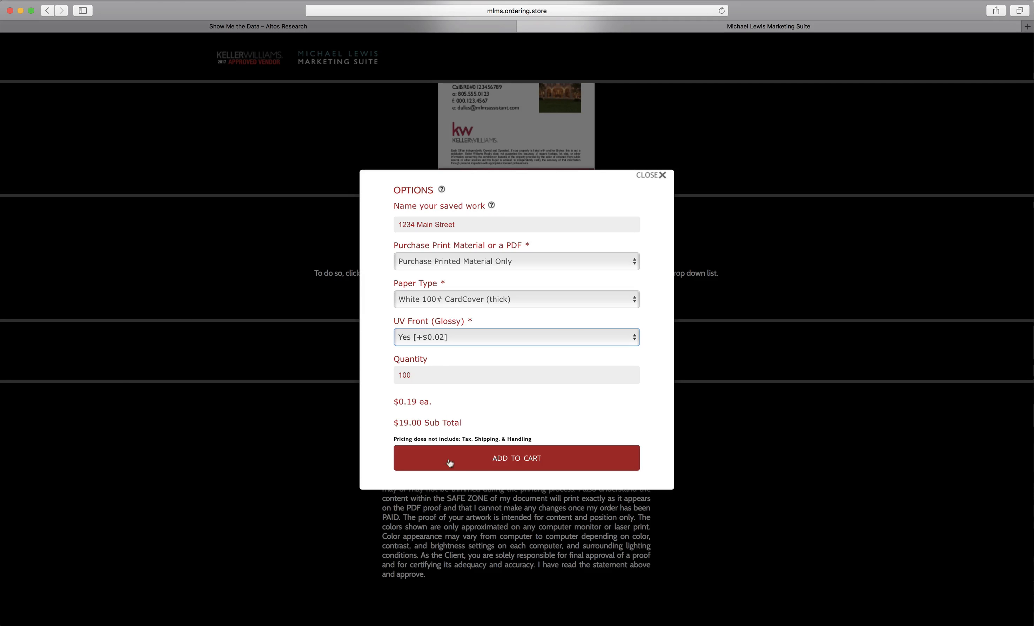
click(452, 469)
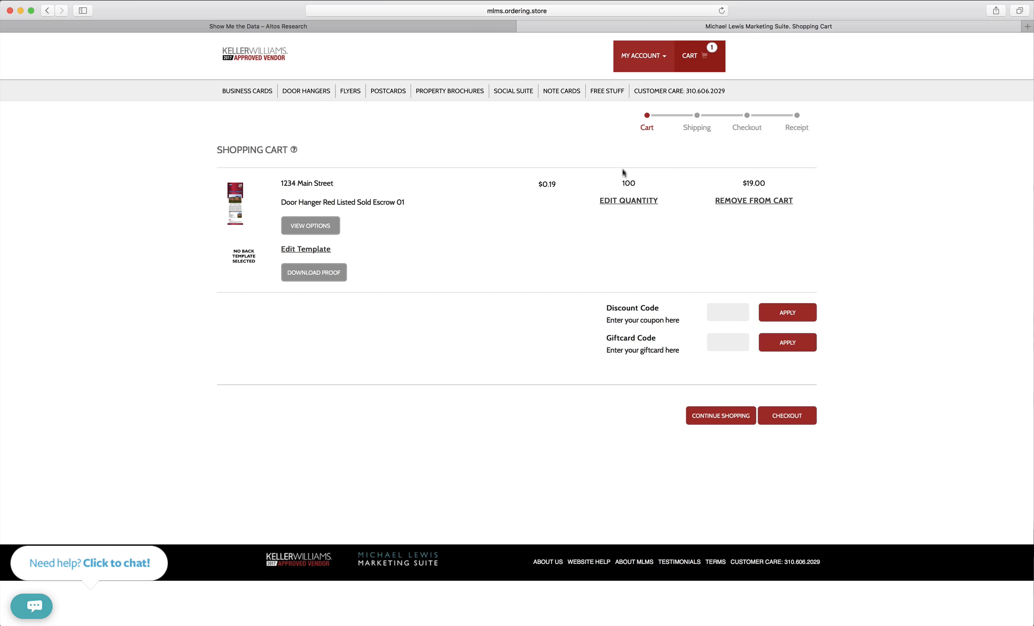
Highlight the Customer Care phone number in the shopping cart page's site header.
drag(634, 91, 770, 93)
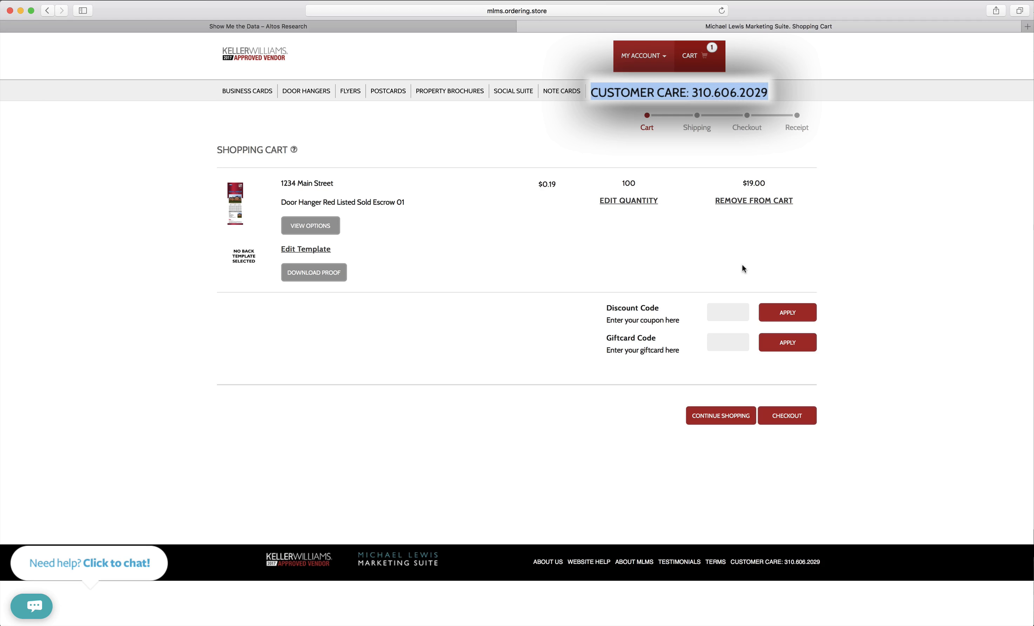